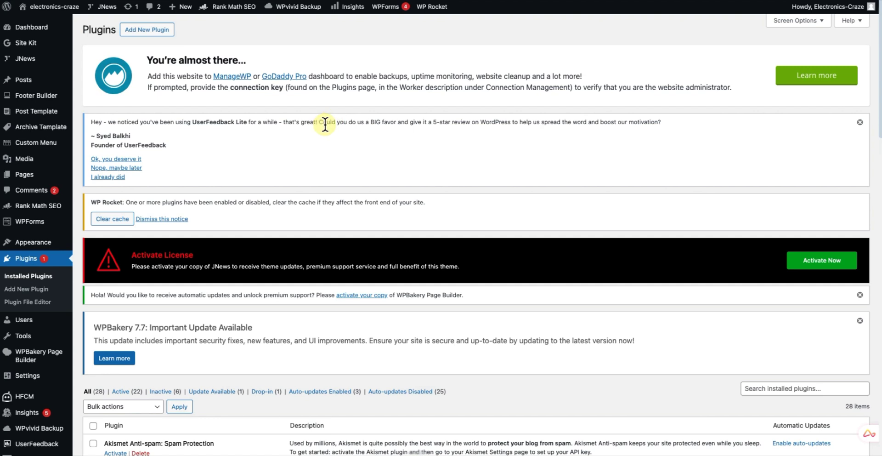
# - Search the new-plugin library for "make.com" and locate the Make Connector plugin
pyautogui.click(21, 288)
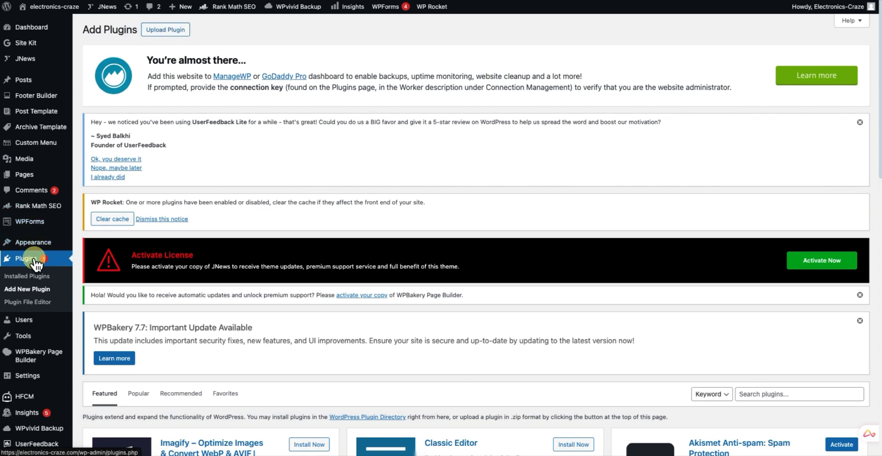
pyautogui.scroll(-6, 678, 180)
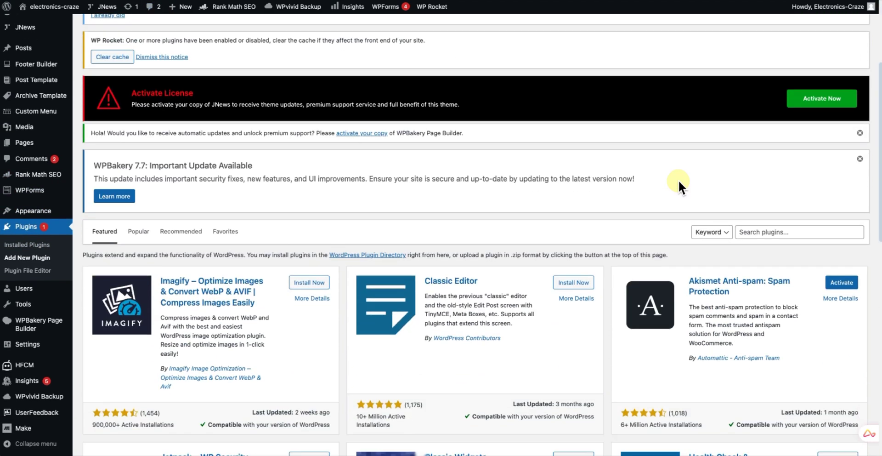
pyautogui.click(760, 96)
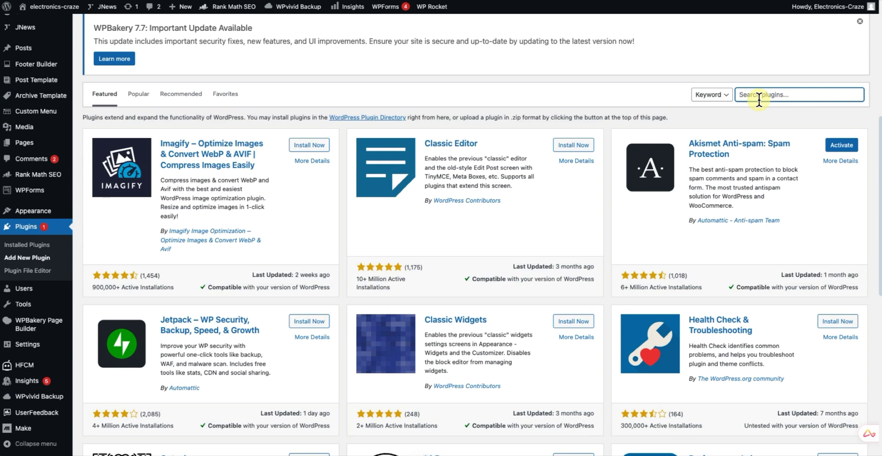
pyautogui.write('make.com')
pyautogui.scroll(-10, 649, 139)
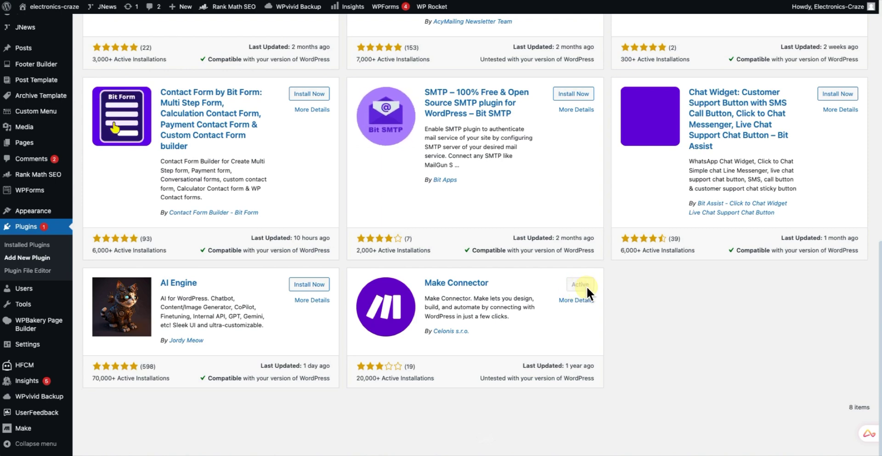
# - Open the Make plugin's main page in the WordPress admin and go through its contents
pyautogui.moveTo(27, 307)
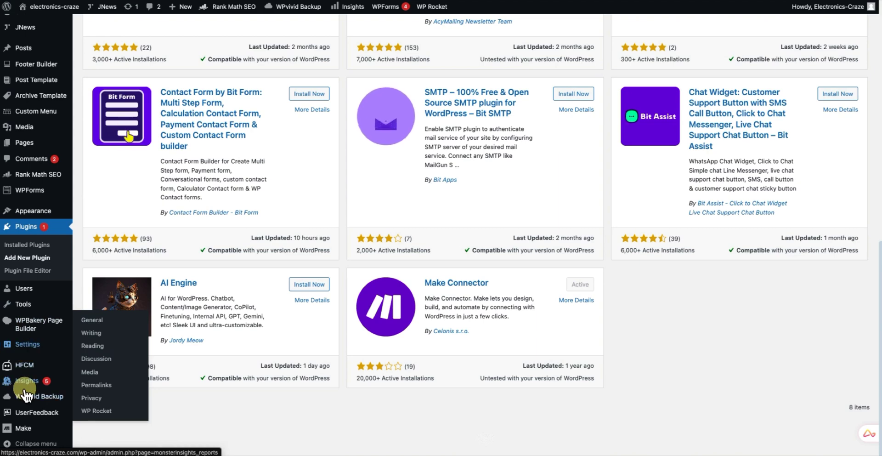
pyautogui.moveTo(18, 432)
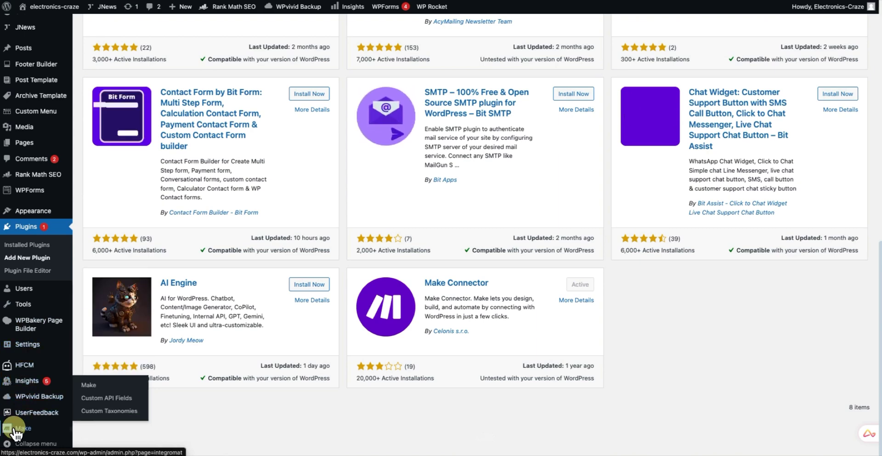
pyautogui.scroll(1, 17, 433)
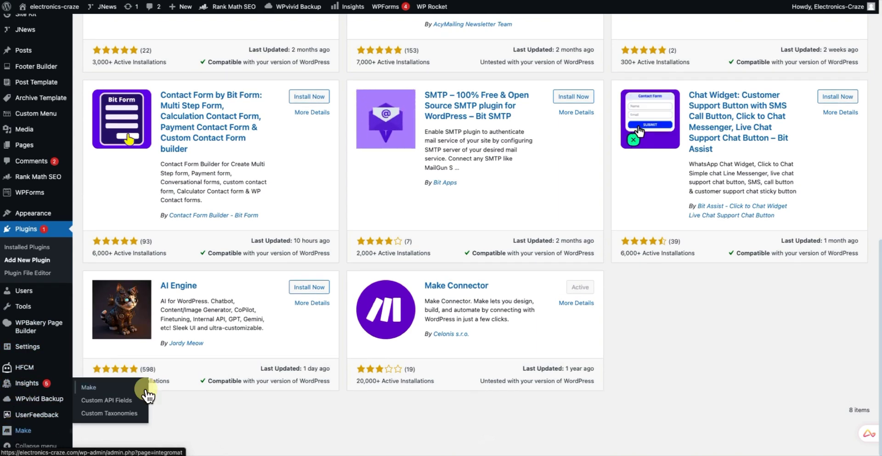
pyautogui.click(88, 389)
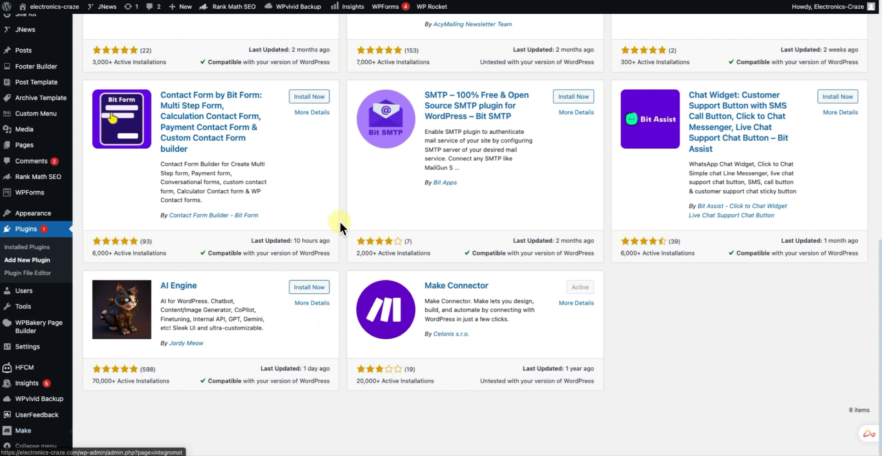
pyautogui.scroll(-5, 322, 245)
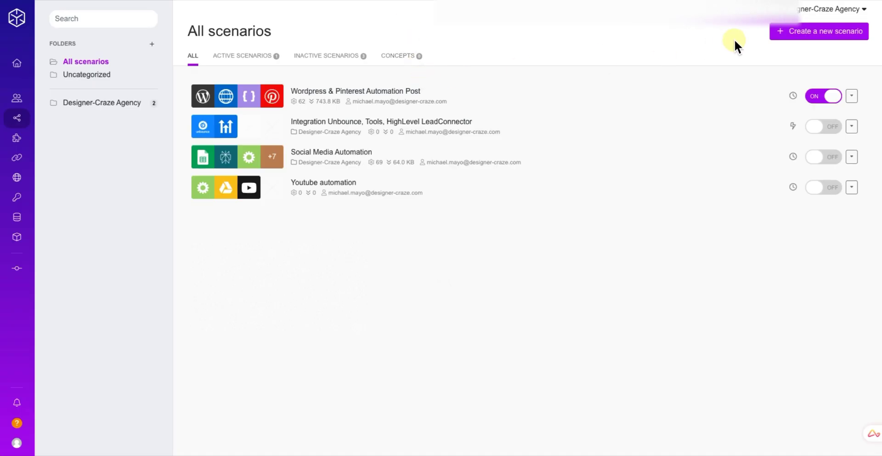
# - Switch to Make and create a new scenario that starts with the WordPress Watch Posts module
pyautogui.click(771, 37)
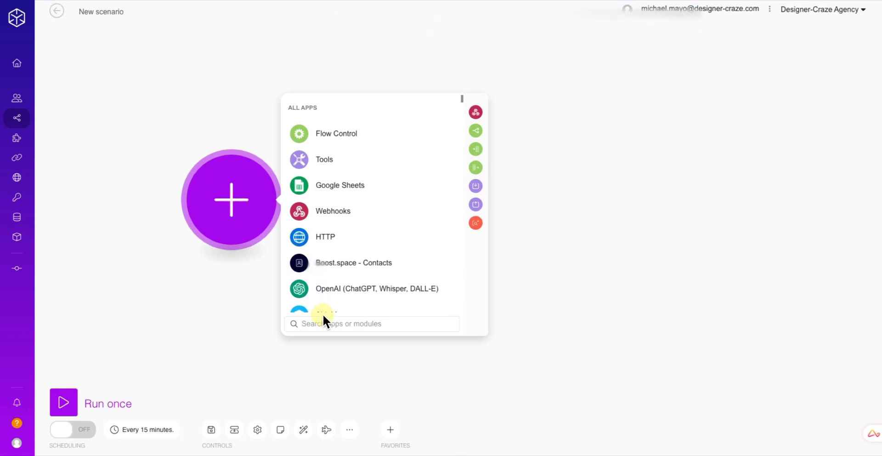
pyautogui.click(318, 324)
pyautogui.write('word')
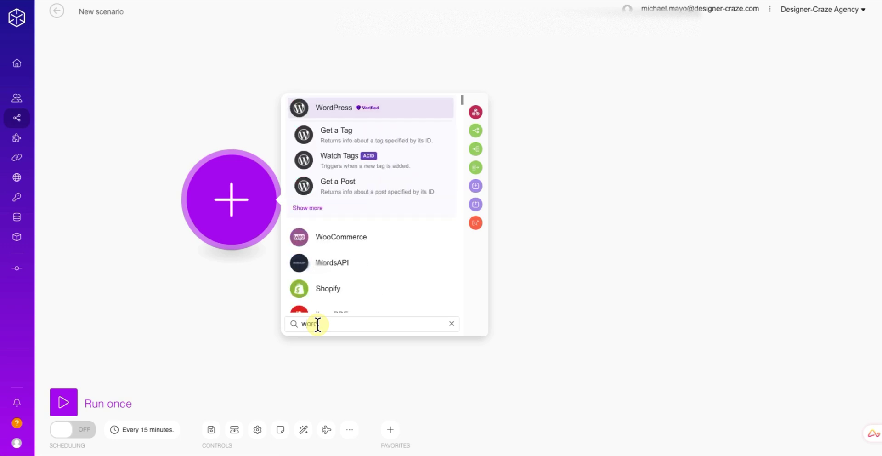
pyautogui.click(366, 115)
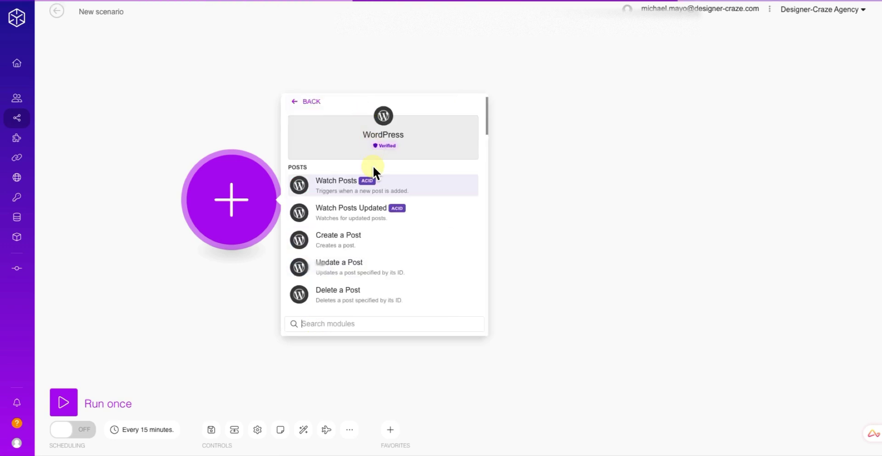
pyautogui.click(339, 189)
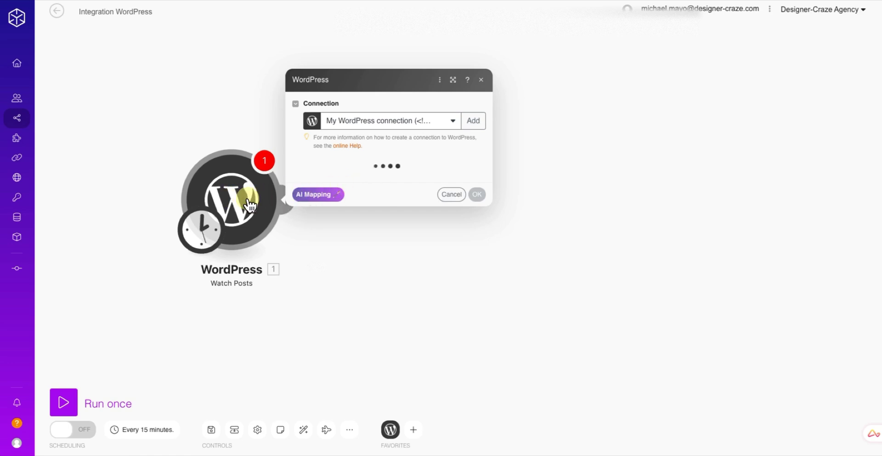
pyautogui.click(475, 122)
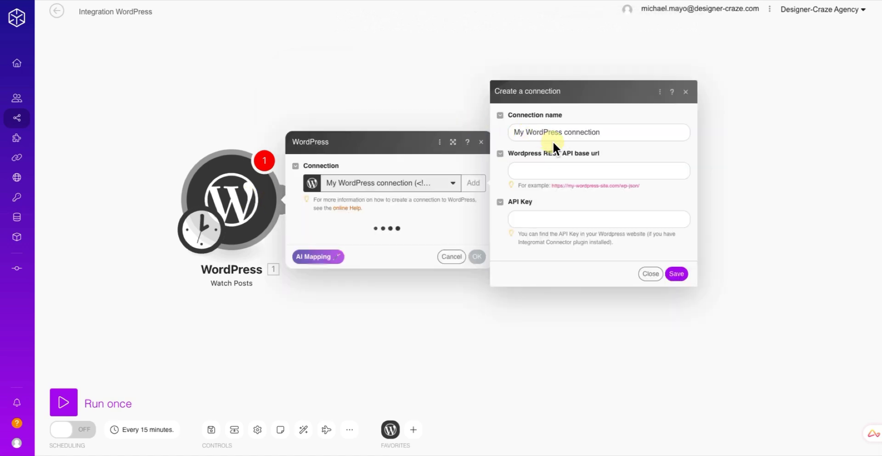
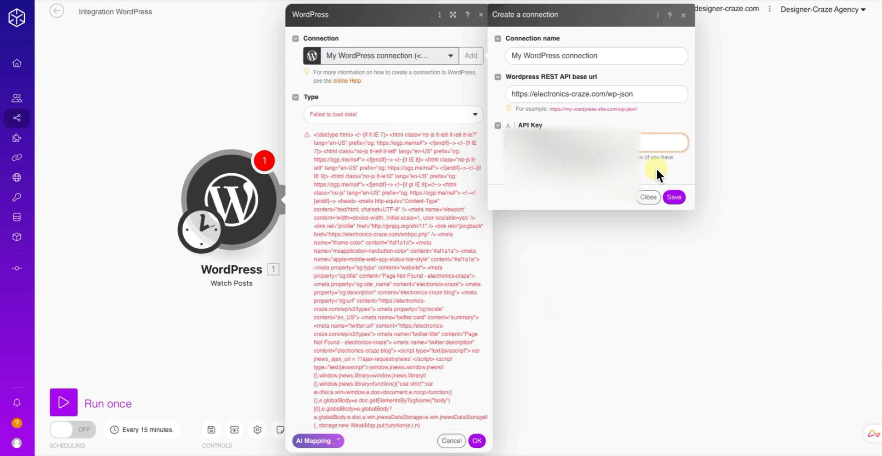
pyautogui.click(674, 197)
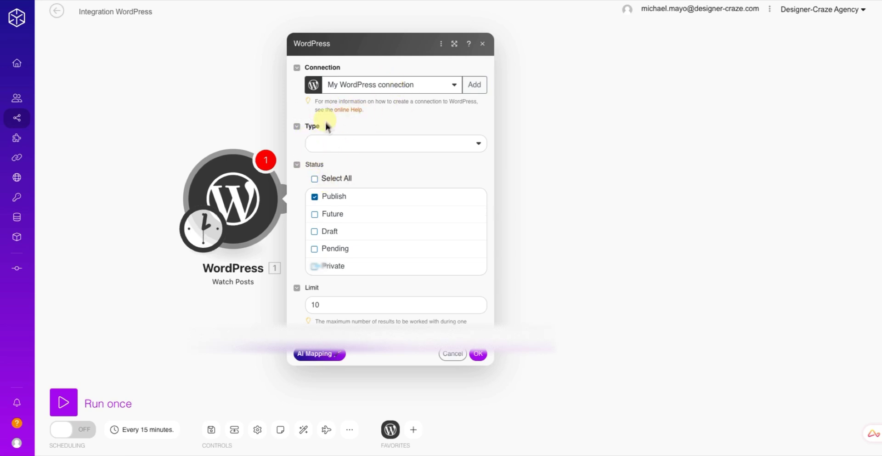
# - Set the Watch Posts module's type to Posts and its limit to 1
pyautogui.click(319, 146)
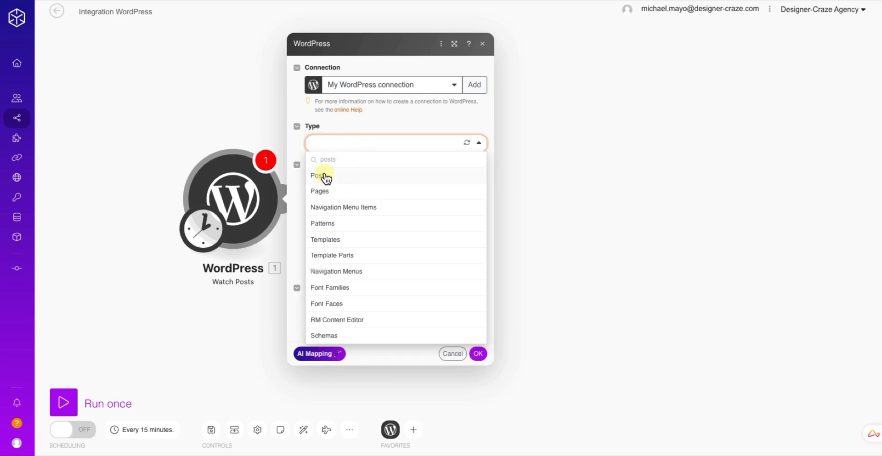
pyautogui.click(326, 177)
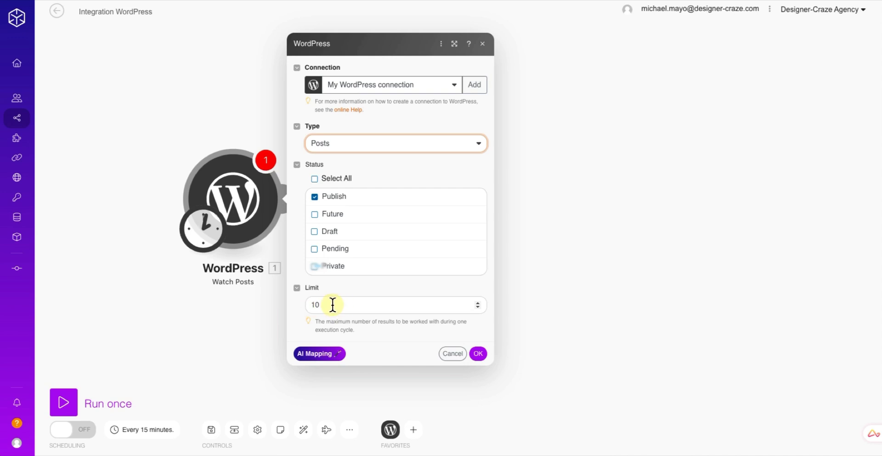
pyautogui.moveTo(333, 304); pyautogui.dragTo(305, 307)
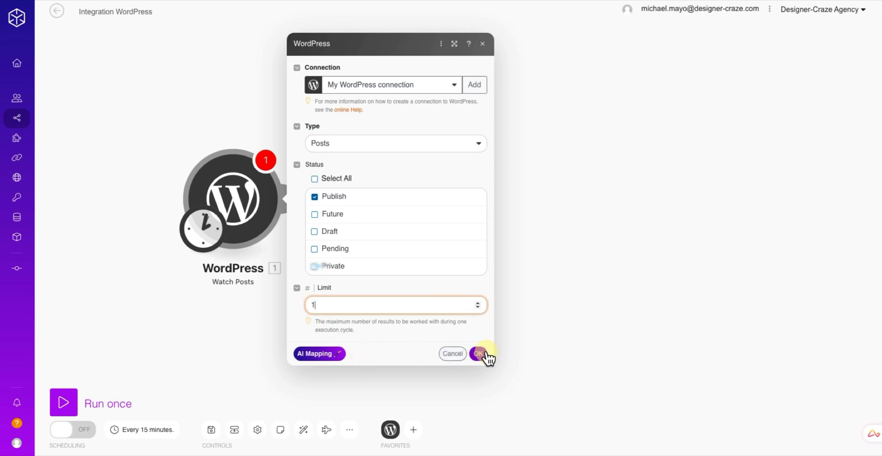
# - Review the scenario's scheduling options and accept running at regular intervals of 15 minutes
pyautogui.click(137, 433)
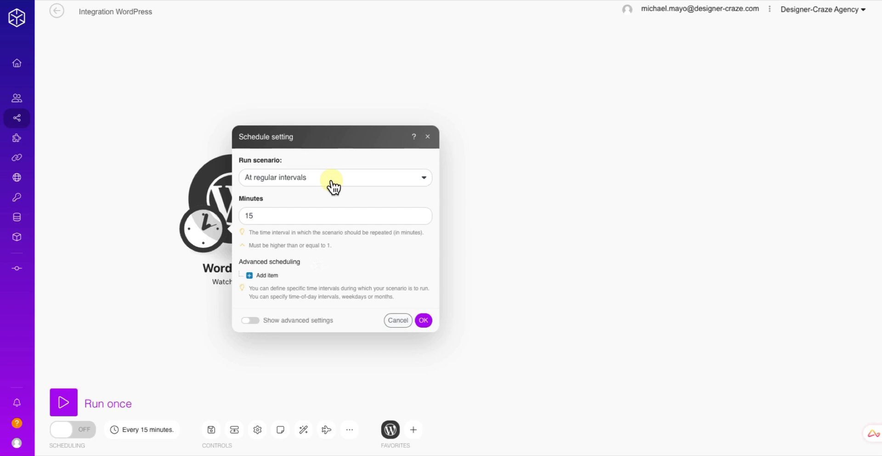
pyautogui.click(333, 186)
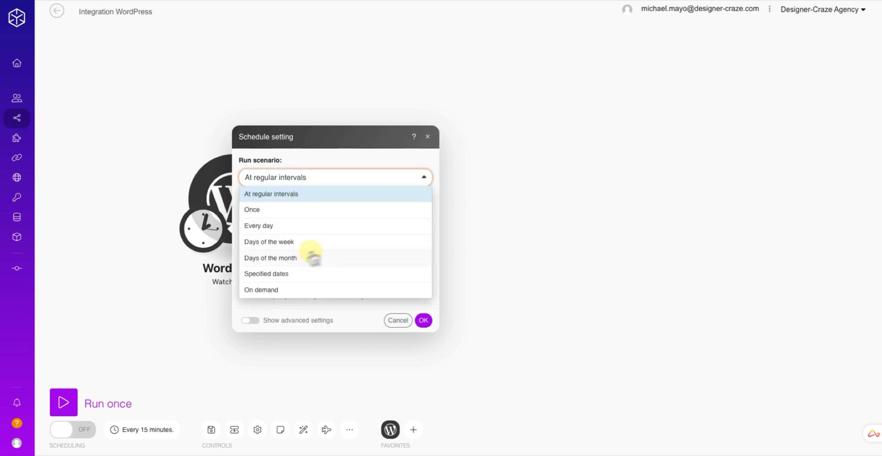
pyautogui.click(418, 182)
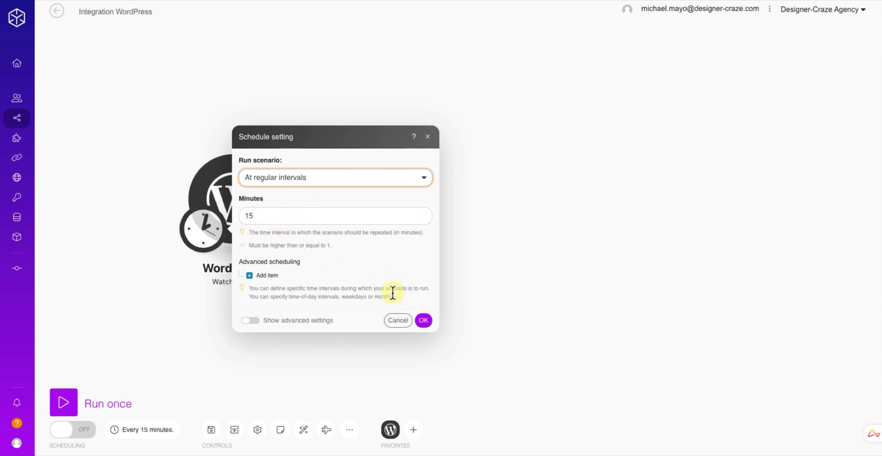
pyautogui.click(423, 320)
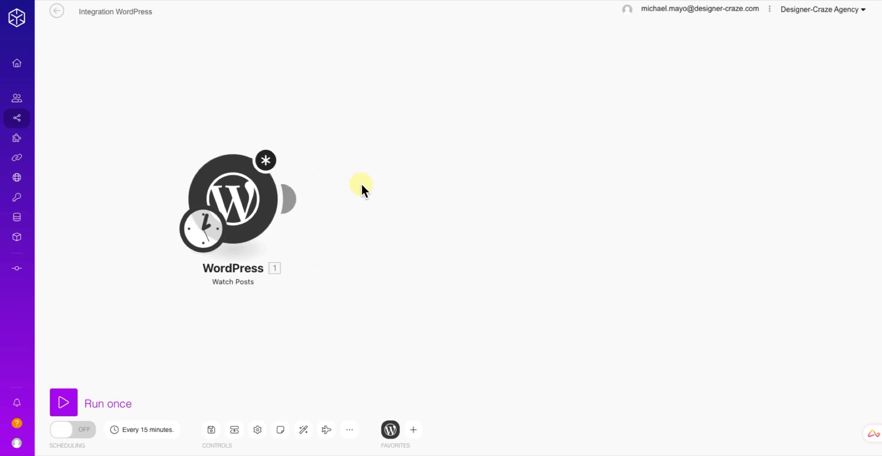
# - Confirm the Watch Posts module's settings and have it start from All posts
pyautogui.click(248, 192)
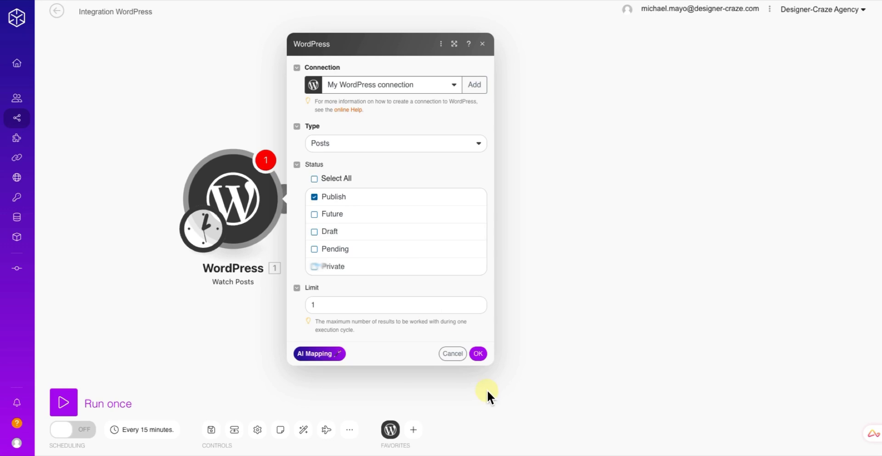
pyautogui.click(478, 355)
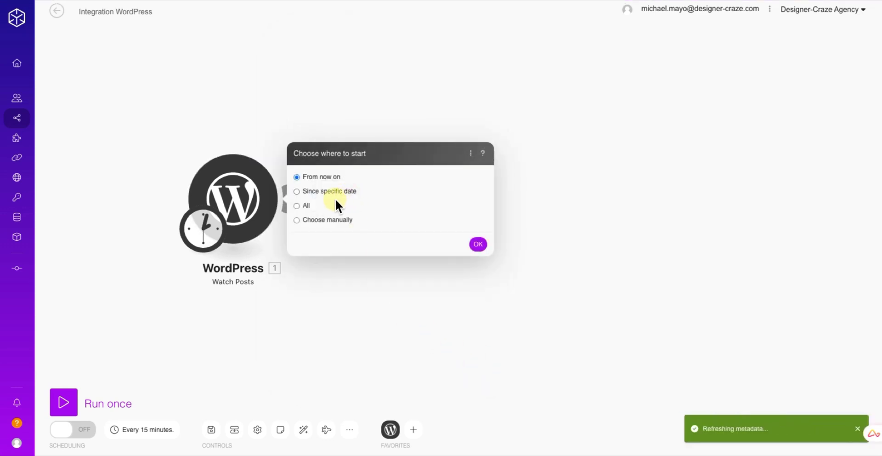
pyautogui.click(297, 206)
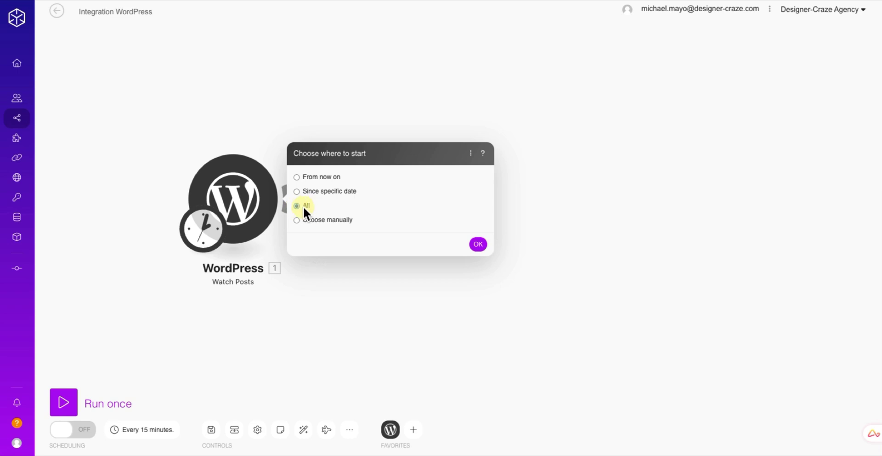
pyautogui.click(478, 244)
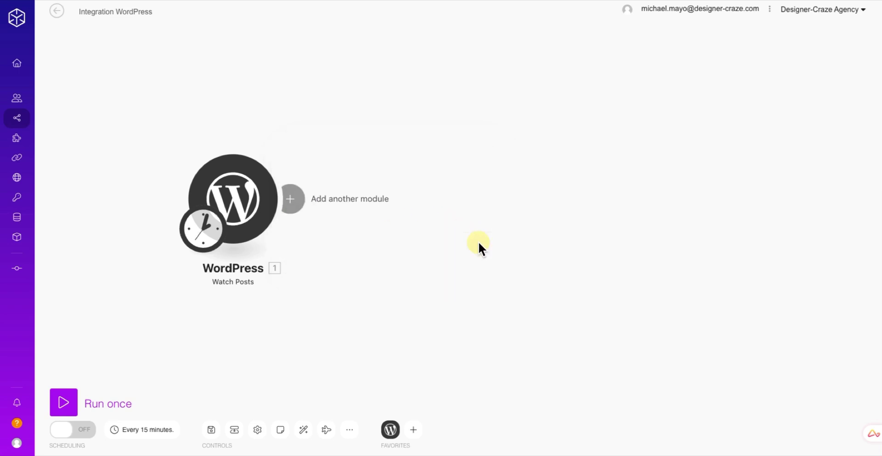
# - Add an HTTP Make a request module after the WordPress module and close its settings unfilled
pyautogui.click(297, 200)
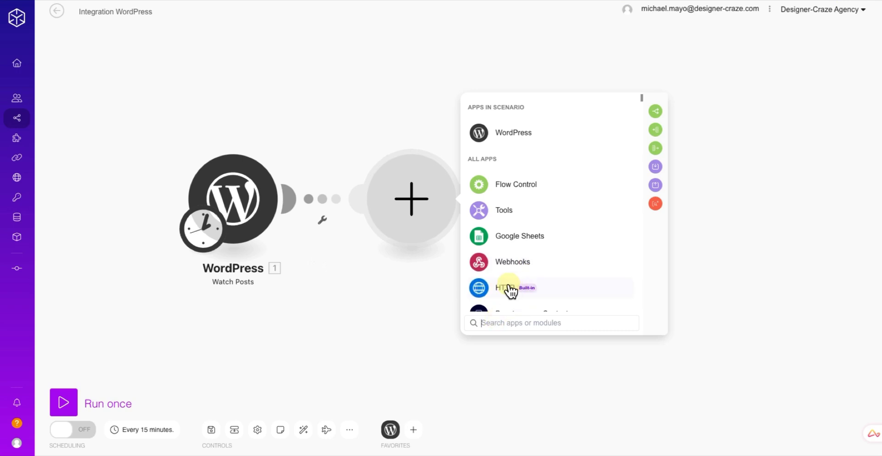
pyautogui.click(507, 289)
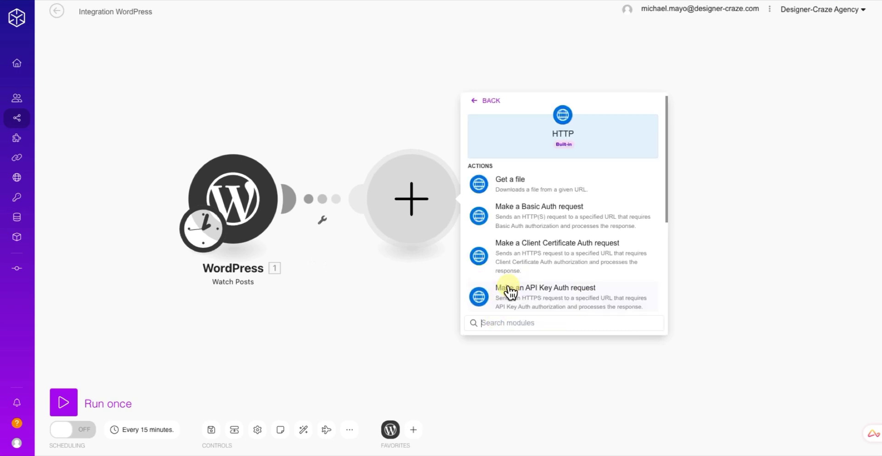
pyautogui.scroll(-3, 542, 246)
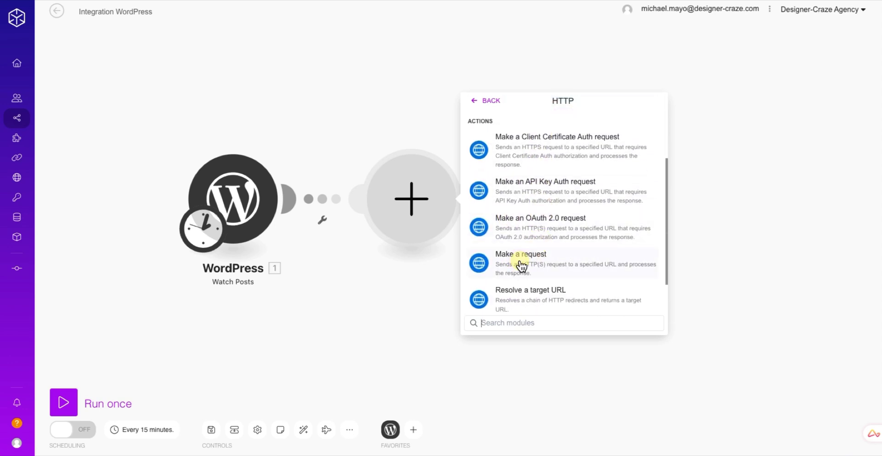
pyautogui.click(522, 266)
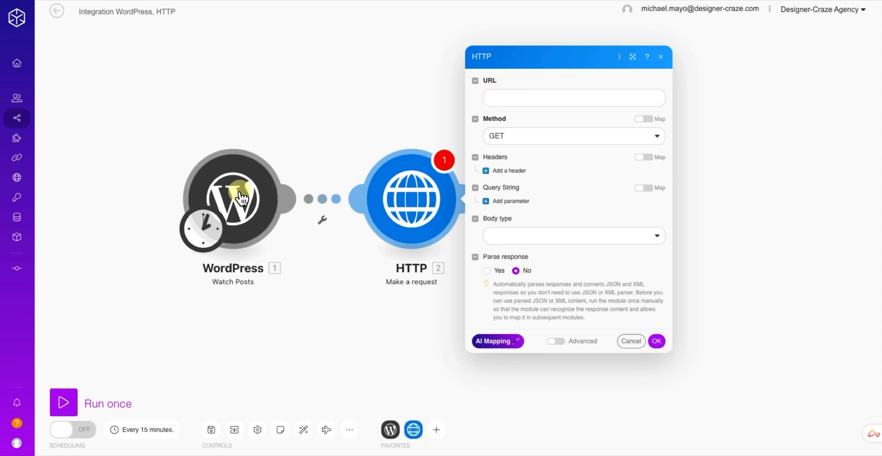
pyautogui.click(391, 95)
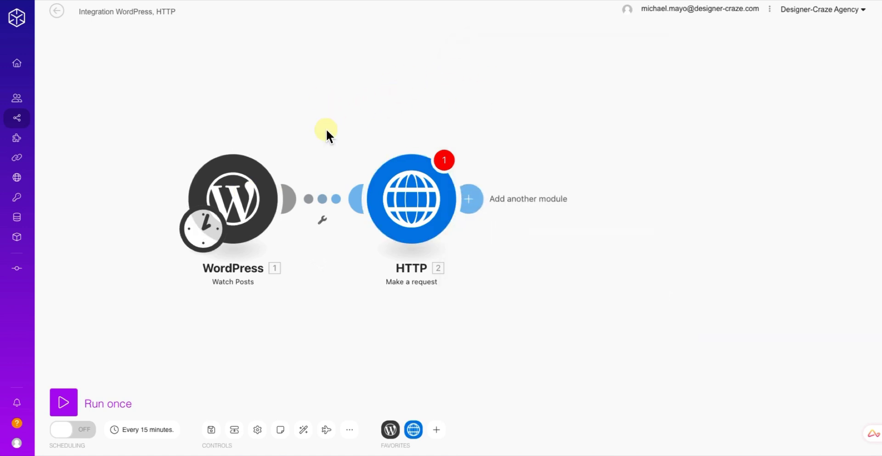
# - Run only the WordPress Watch Posts module and shift both modules left on the canvas
pyautogui.rightClick(235, 199)
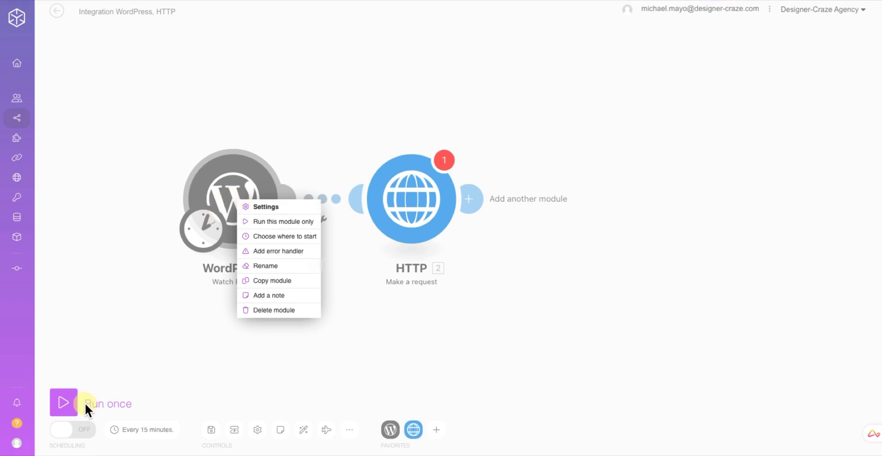
pyautogui.click(290, 223)
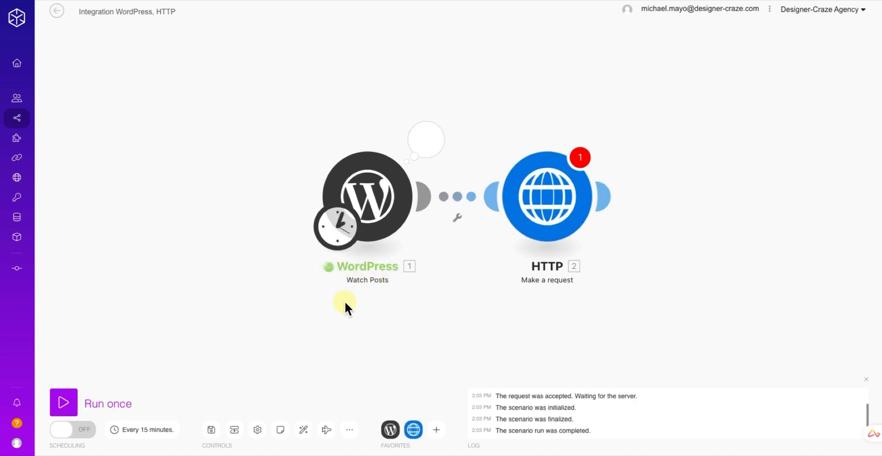
pyautogui.moveTo(367, 193); pyautogui.dragTo(186, 188)
pyautogui.moveTo(549, 184); pyautogui.dragTo(344, 183)
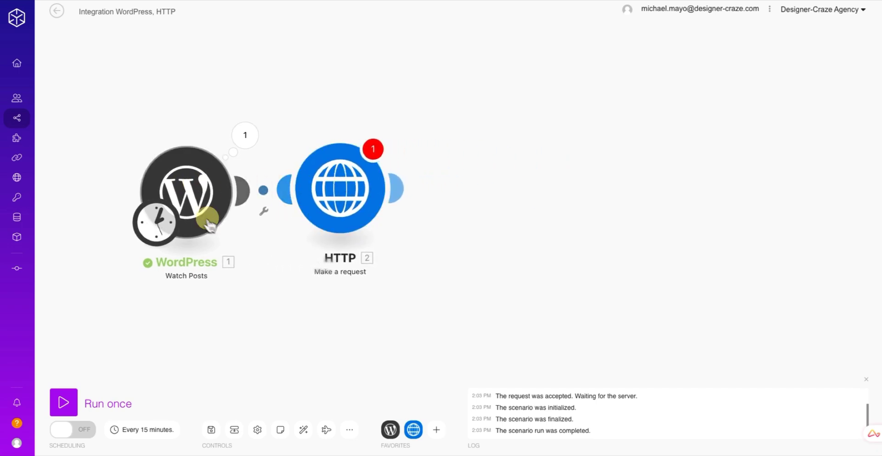
# - Inspect the output bundle of the WordPress Watch Posts run and close it
pyautogui.click(254, 138)
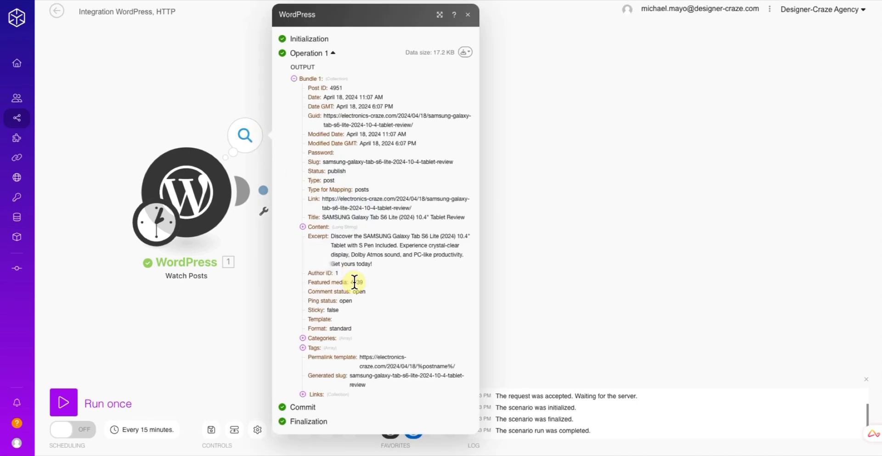
pyautogui.click(467, 15)
# - Map the href of wp:featuredmedia[] from Watch Posts, found by searching "fea", as the HTTP module's URL and save its settings
pyautogui.click(337, 187)
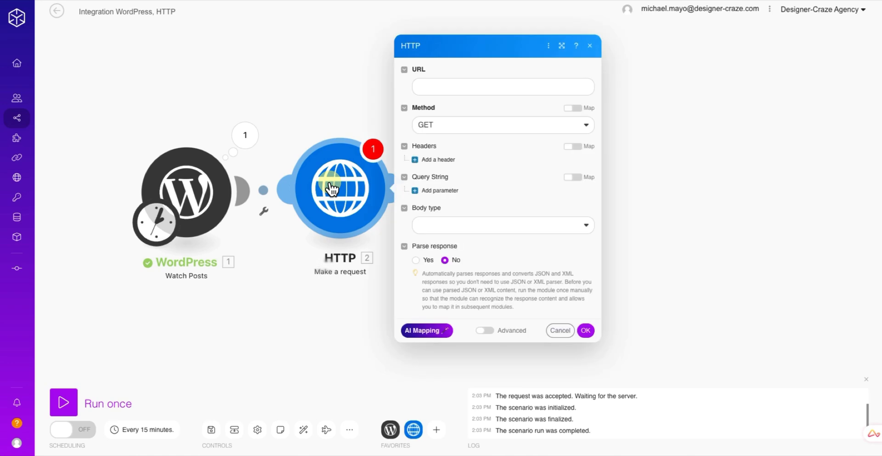
pyautogui.click(448, 87)
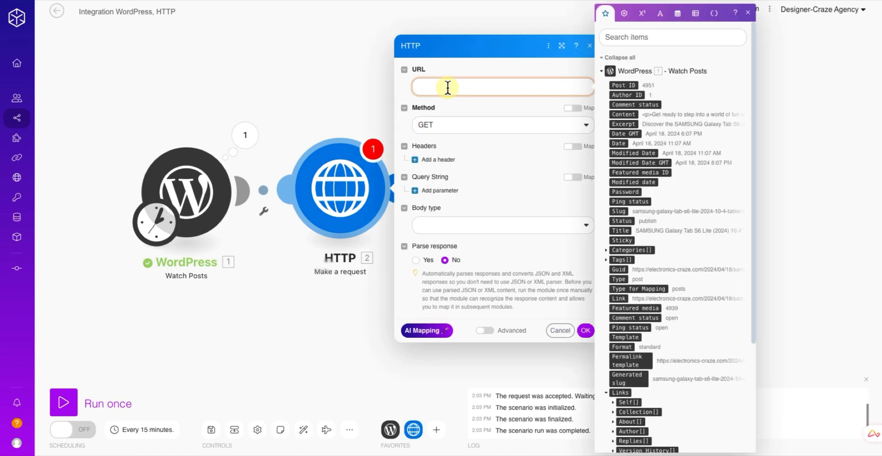
pyautogui.scroll(-1, 629, 296)
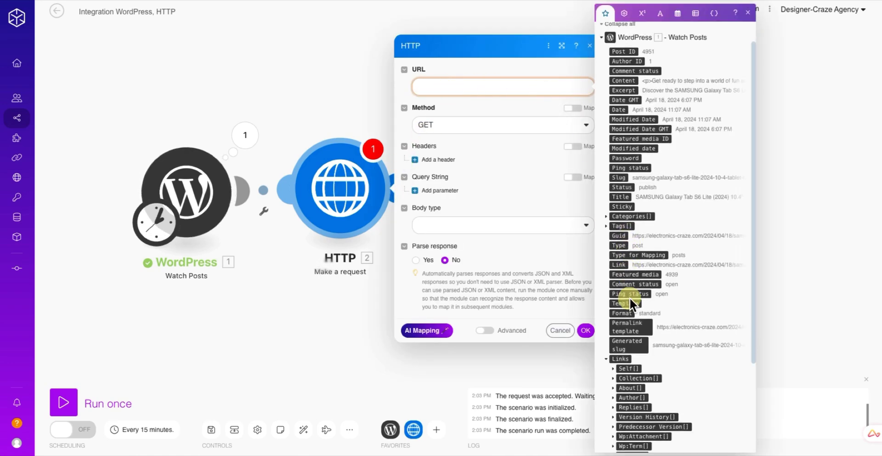
pyautogui.scroll(1, 630, 197)
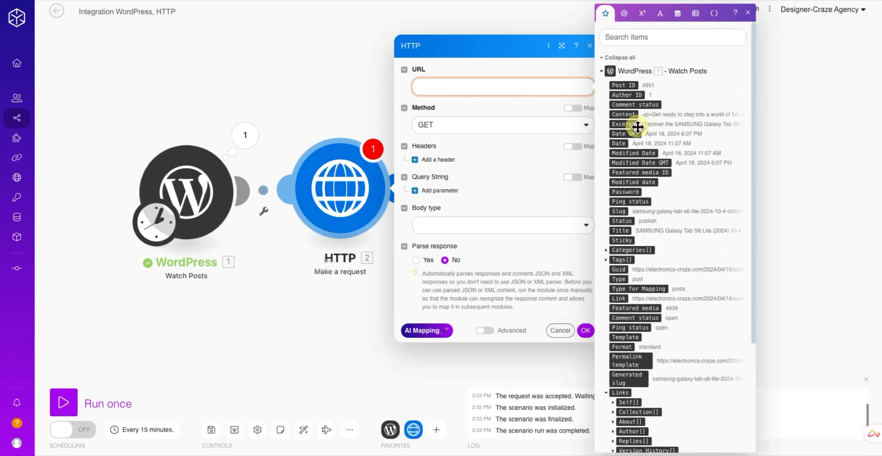
pyautogui.click(627, 37)
pyautogui.write('f')
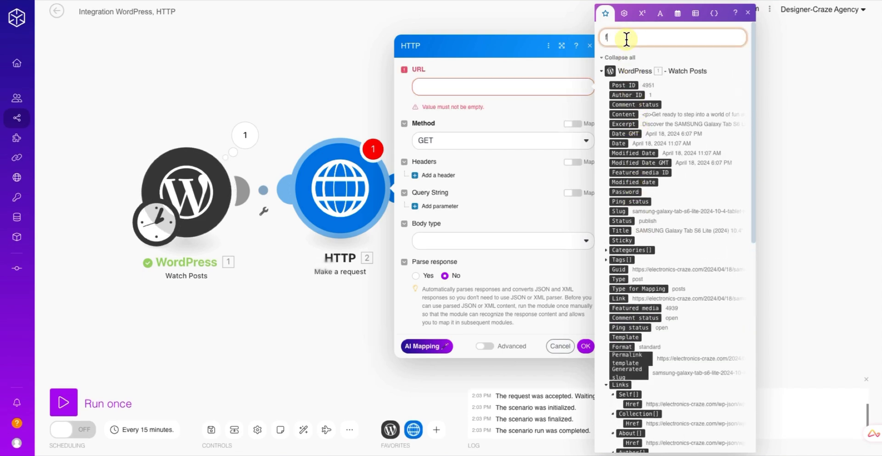
pyautogui.write('ea')
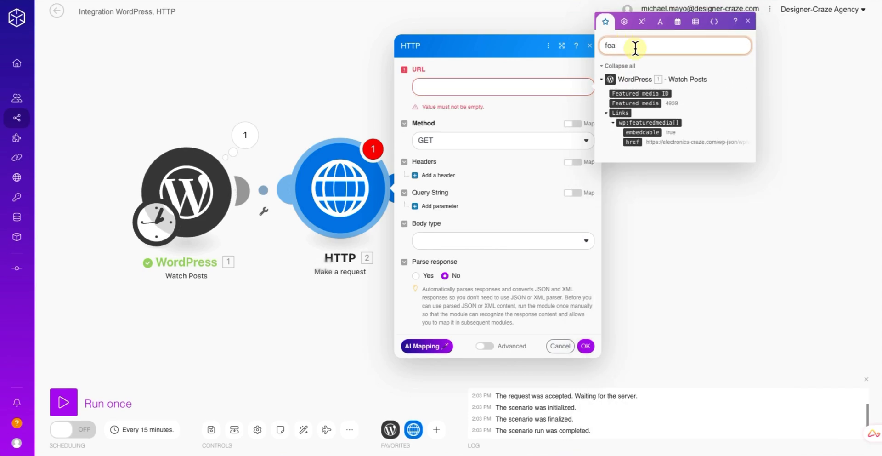
pyautogui.click(632, 142)
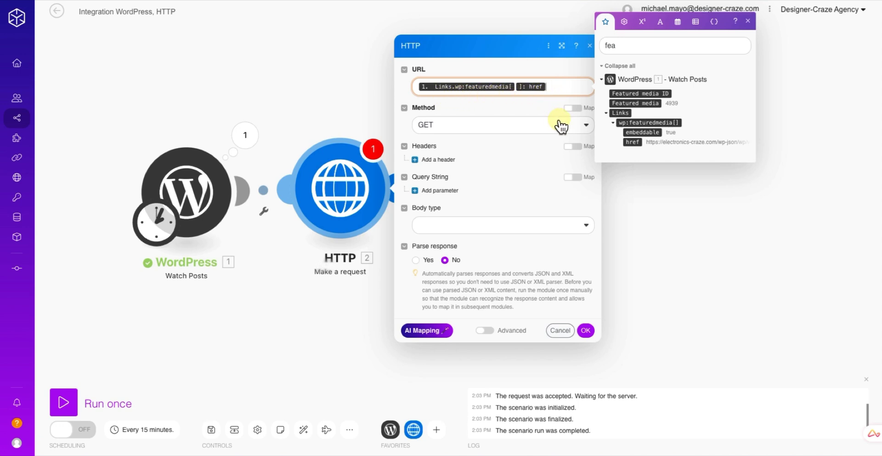
pyautogui.click(779, 89)
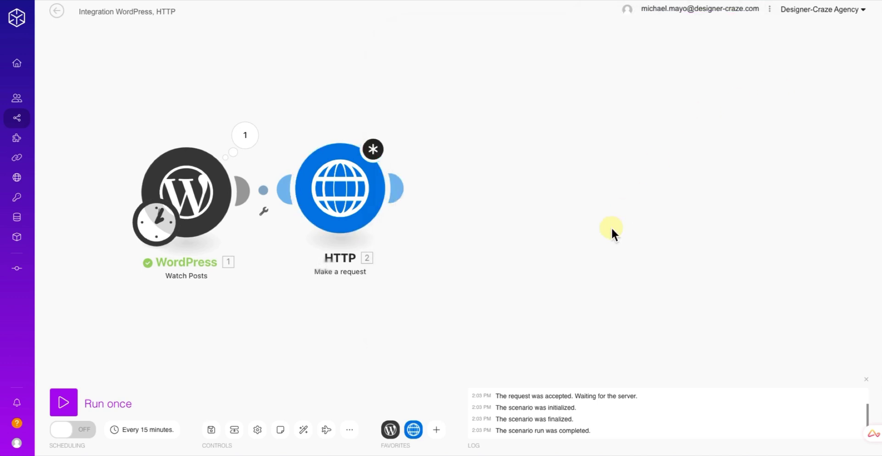
pyautogui.click(361, 197)
pyautogui.click(586, 330)
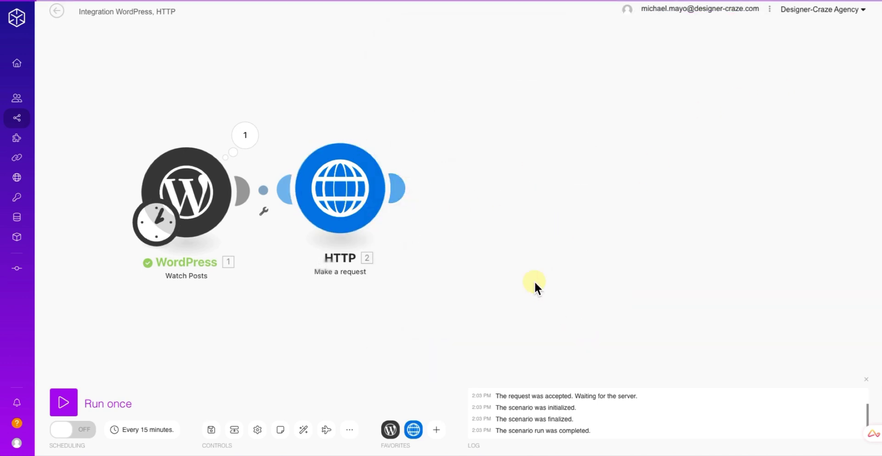
# - Add a JSON Parse JSON module after the HTTP module by searching the apps for "json"
pyautogui.click(399, 184)
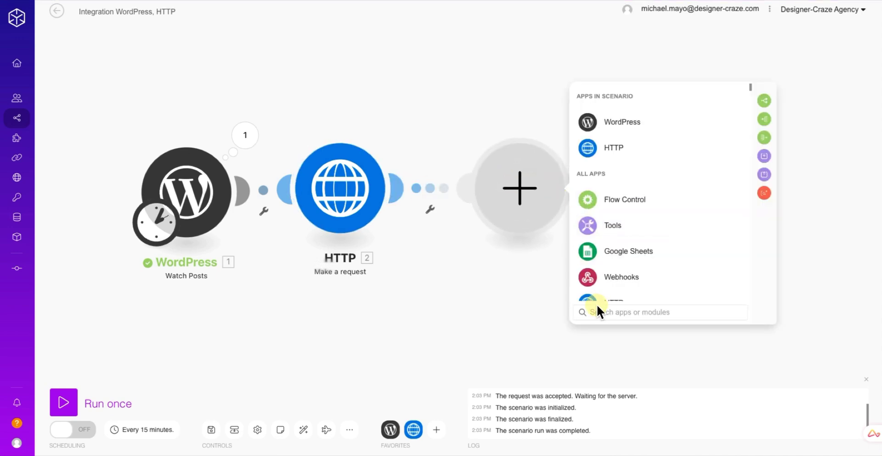
pyautogui.scroll(-1, 641, 208)
pyautogui.scroll(-3, 641, 208)
pyautogui.scroll(4, 641, 209)
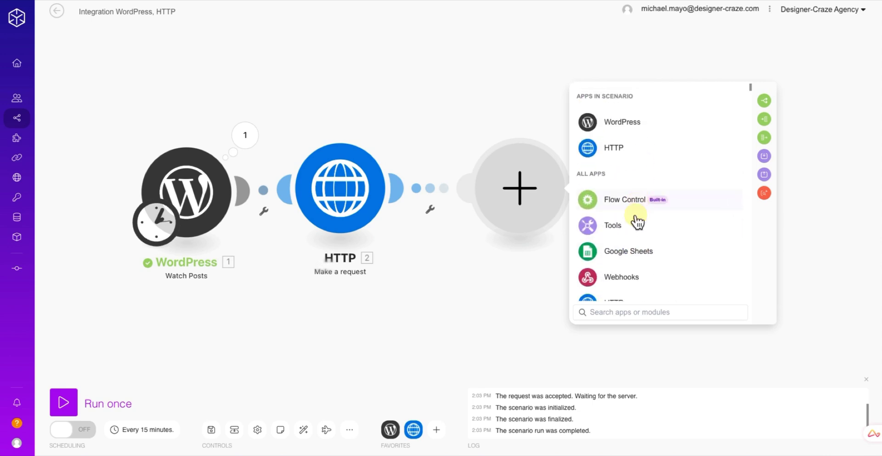
pyautogui.click(606, 315)
pyautogui.write('json')
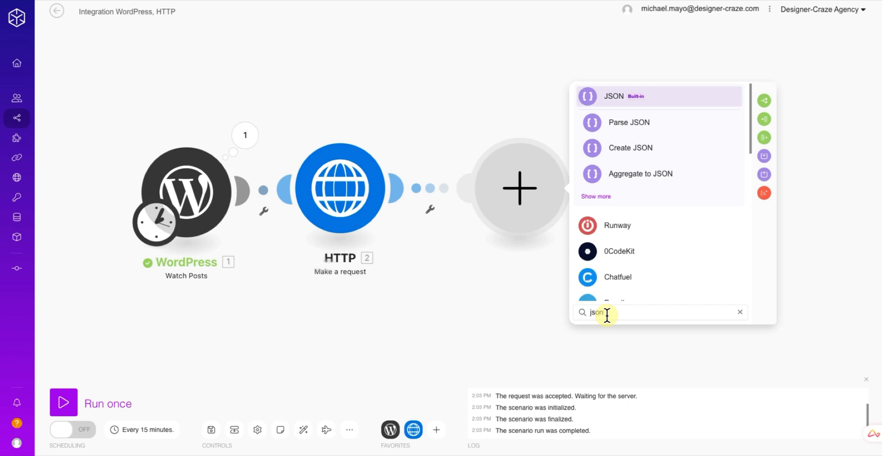
pyautogui.click(629, 124)
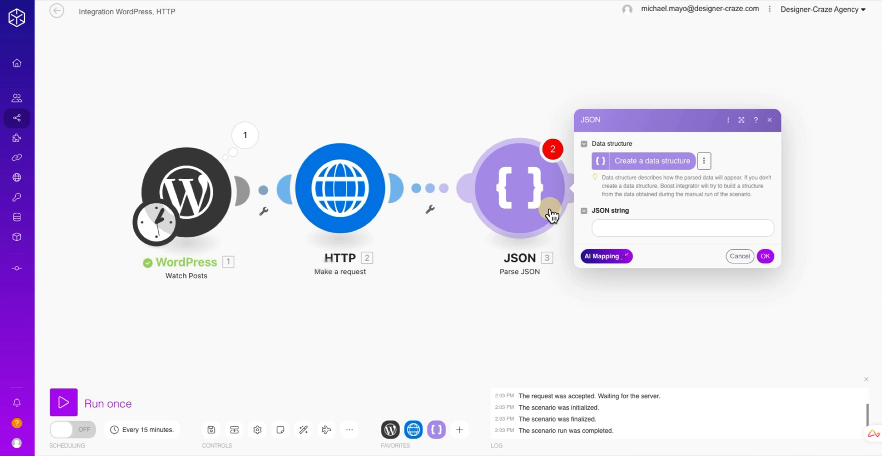
# - Map the HTTP module's Data output as the JSON string in Parse JSON and confirm the settings
pyautogui.click(614, 228)
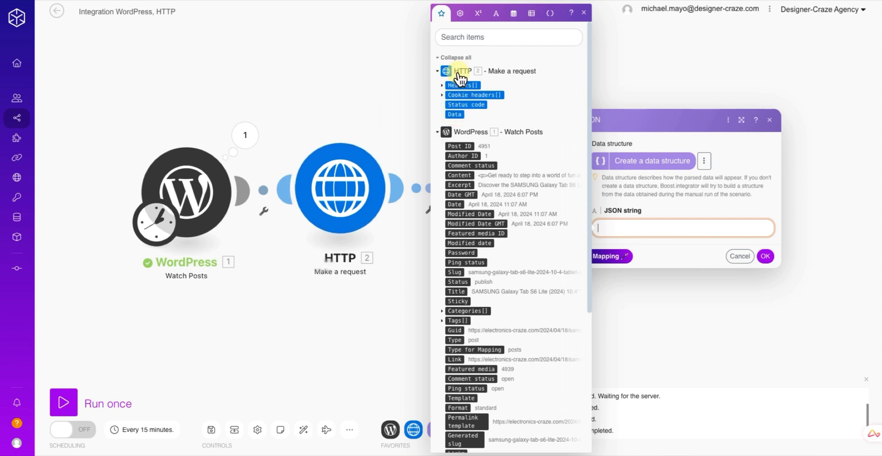
pyautogui.scroll(-5, 528, 122)
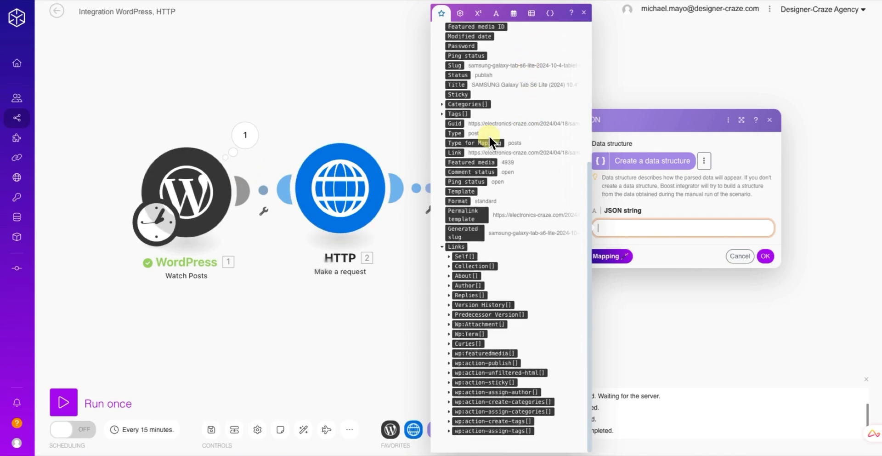
pyautogui.scroll(5, 487, 135)
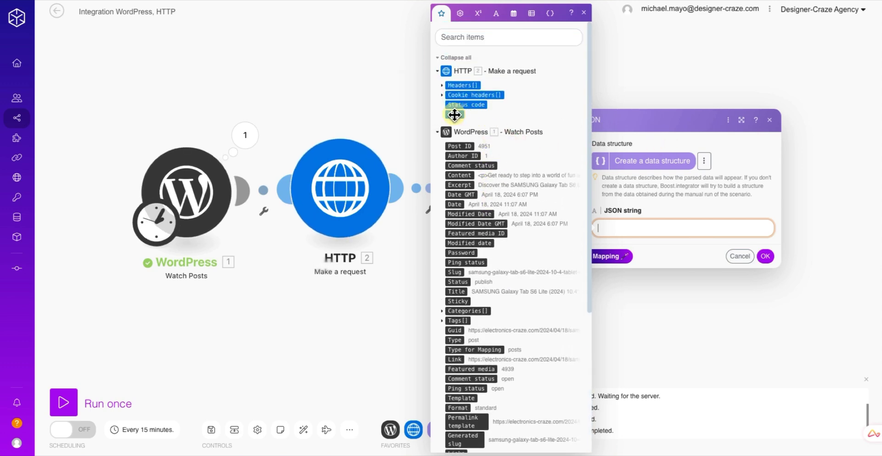
pyautogui.moveTo(452, 114); pyautogui.dragTo(616, 227)
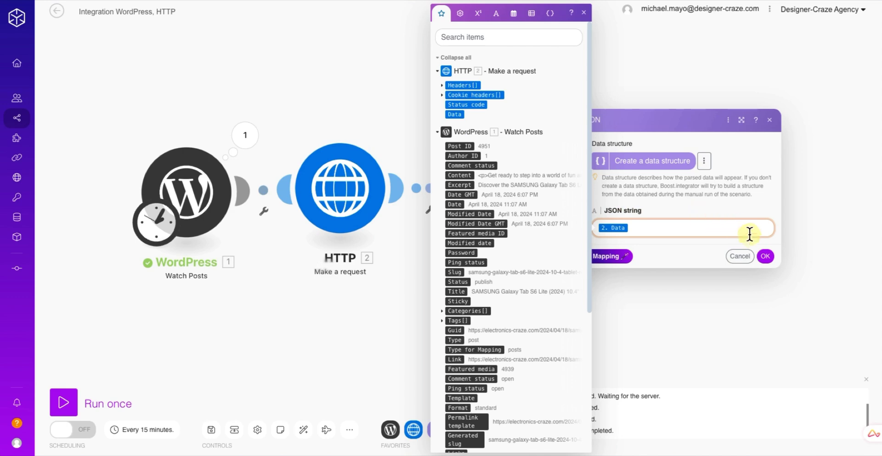
pyautogui.click(765, 256)
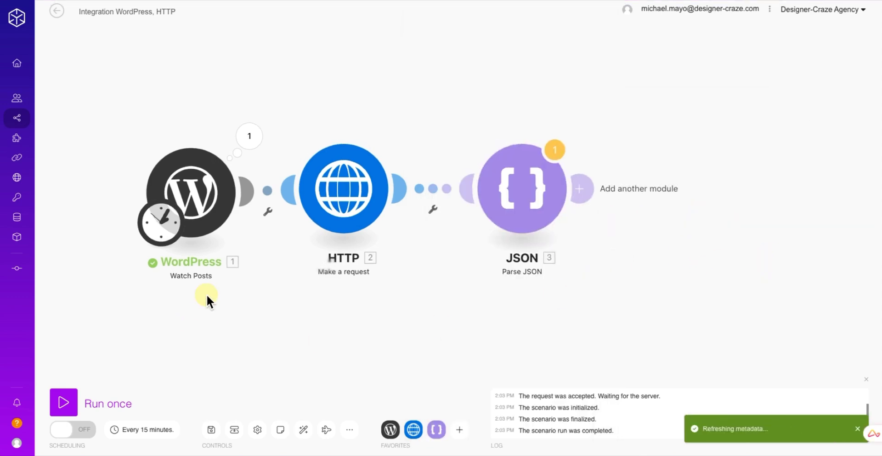
# - Save the scenario and run it once, proceeding despite the warning about the last module
pyautogui.click(214, 429)
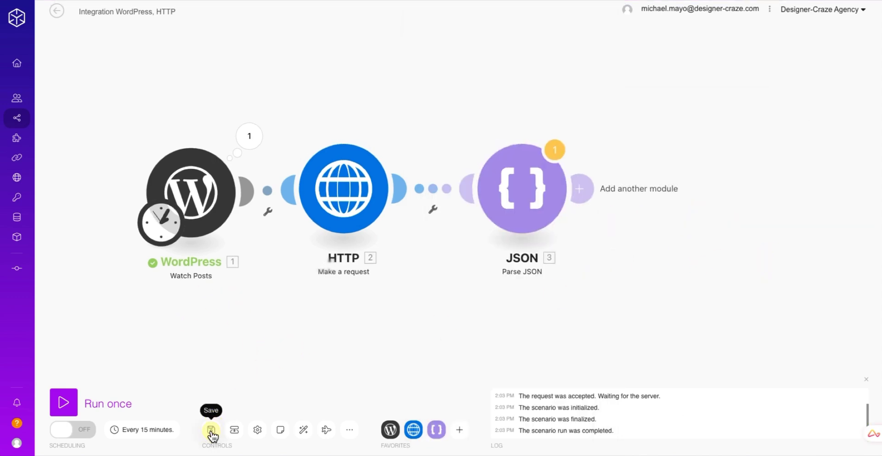
pyautogui.click(363, 441)
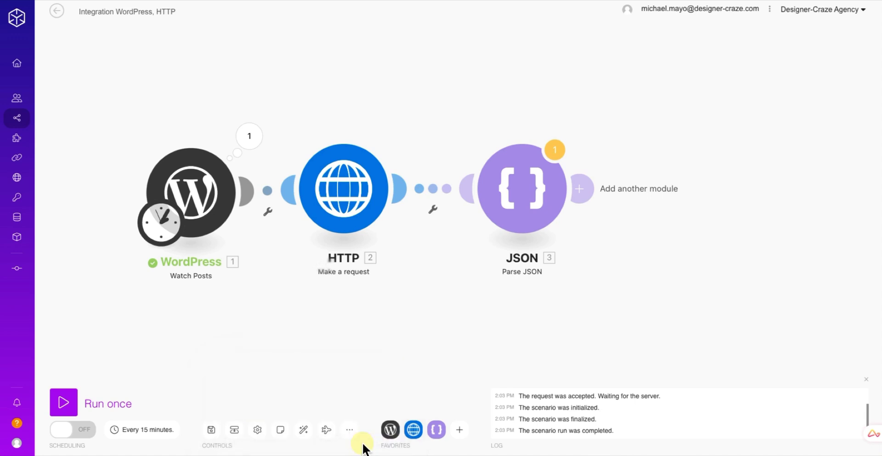
pyautogui.click(64, 402)
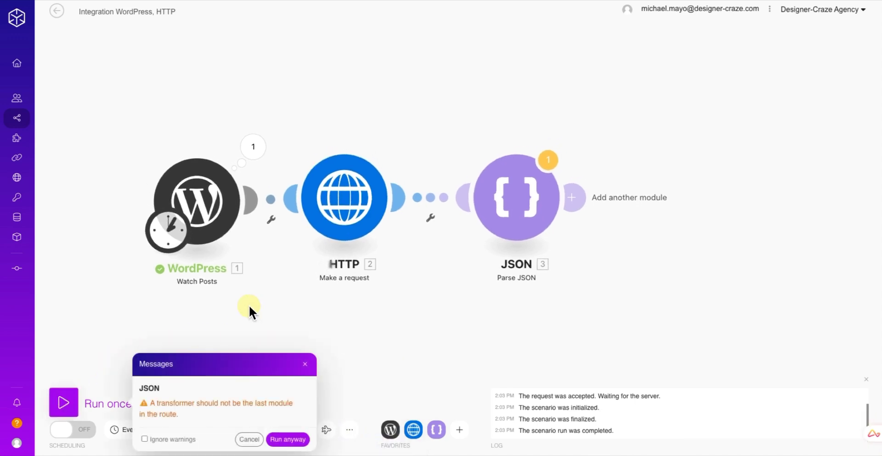
pyautogui.click(282, 439)
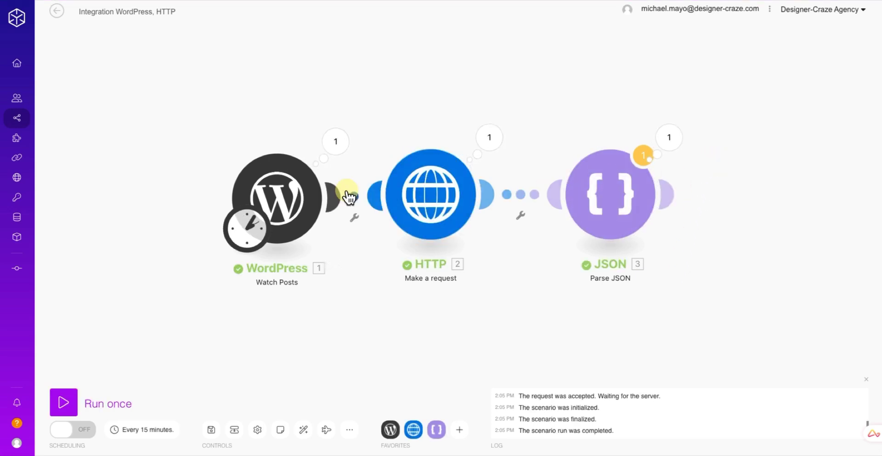
# - Shift the WordPress, HTTP and JSON modules left on the canvas to free space after them
pyautogui.moveTo(279, 198); pyautogui.dragTo(151, 196)
pyautogui.moveTo(420, 198); pyautogui.dragTo(270, 197)
pyautogui.moveTo(596, 197); pyautogui.dragTo(413, 197)
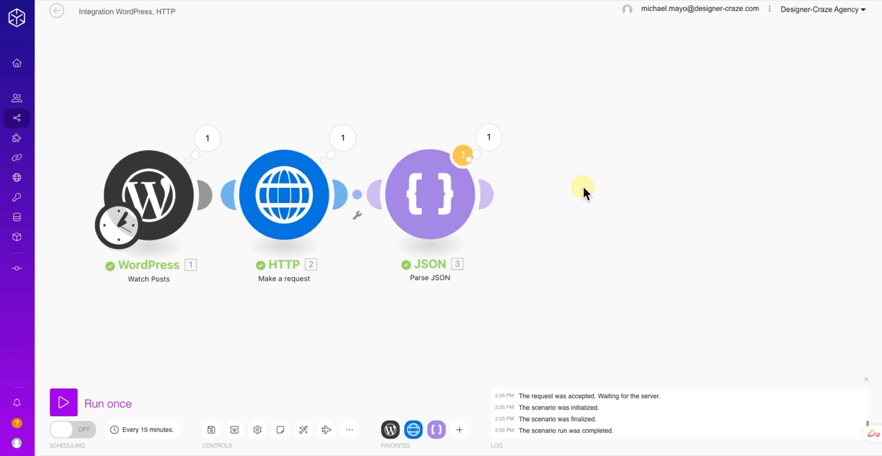
# - Add a Pinterest Create a Pin module after the JSON module with a new non-sandbox connection named My pinterest connection
pyautogui.click(489, 194)
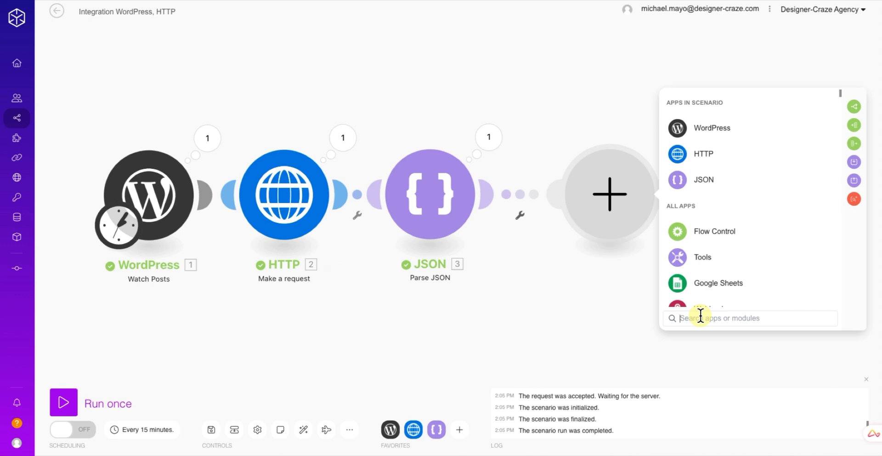
pyautogui.write('pin')
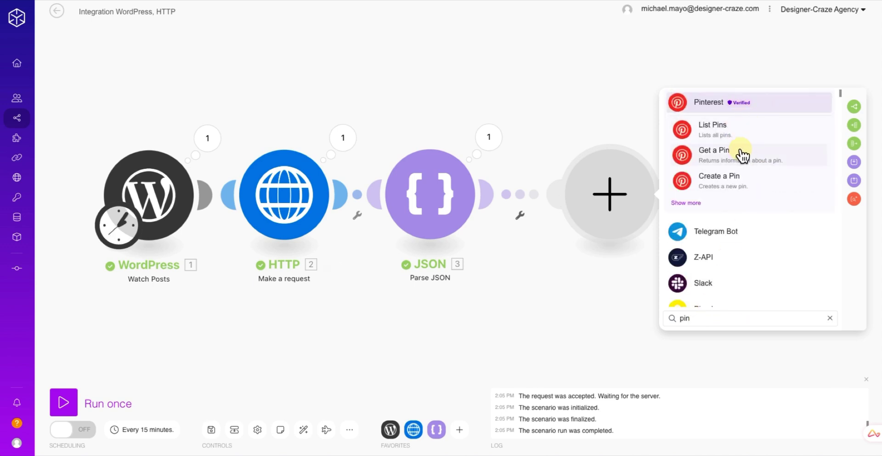
pyautogui.click(725, 184)
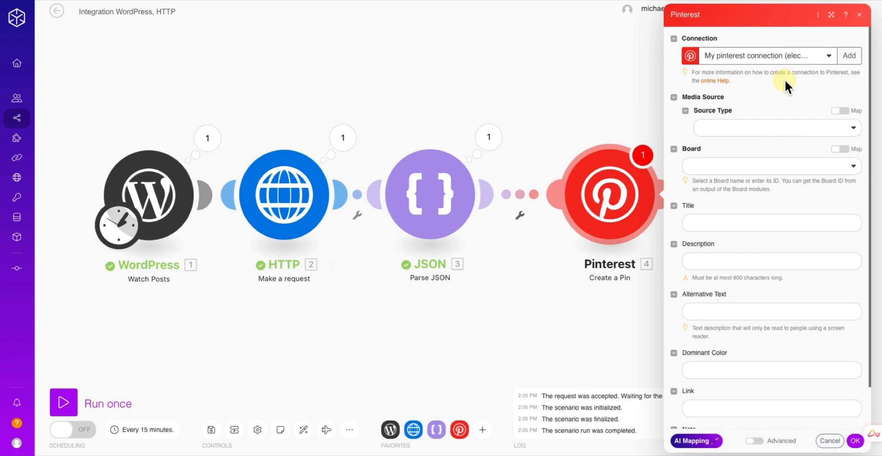
pyautogui.click(849, 56)
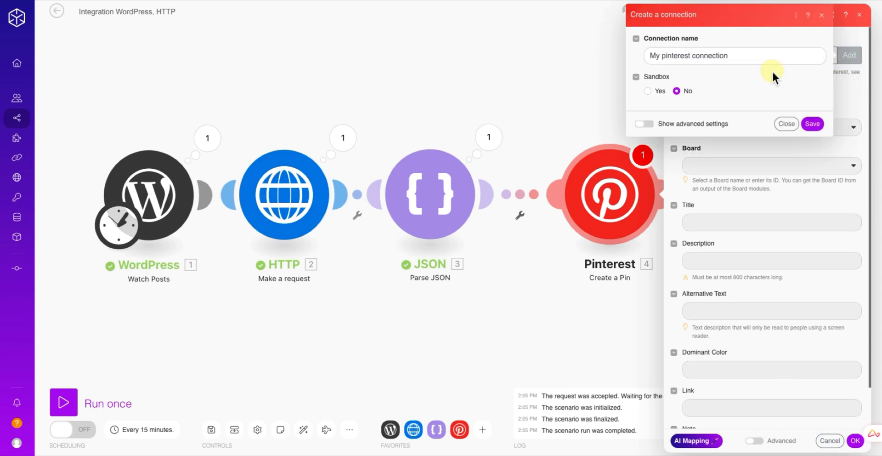
pyautogui.click(800, 121)
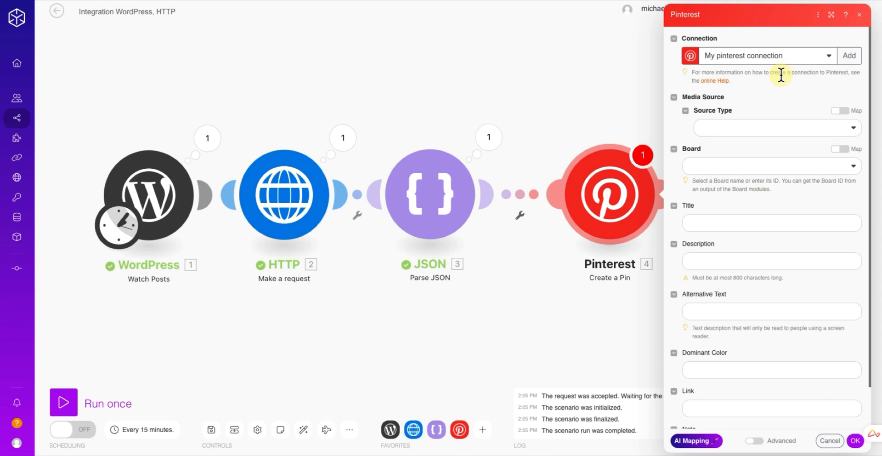
# - Set the pin's media source type to Image URL and map the Parse JSON guid: rendered value as the image URL
pyautogui.click(723, 130)
pyautogui.click(712, 161)
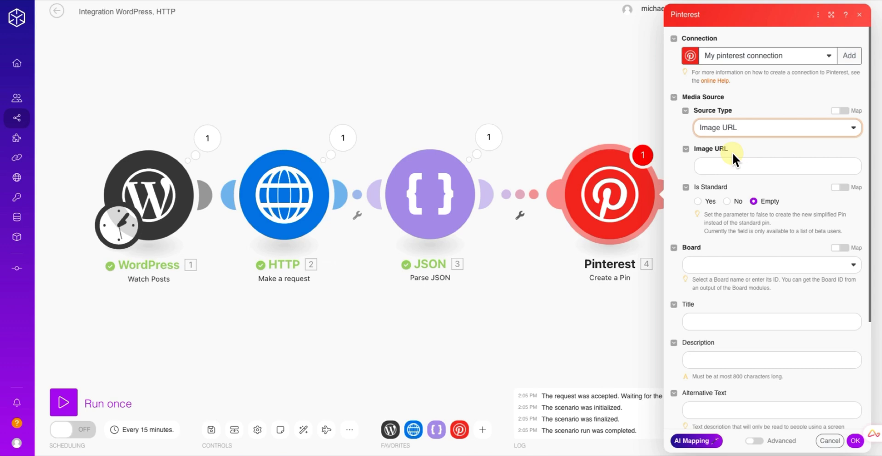
pyautogui.click(713, 166)
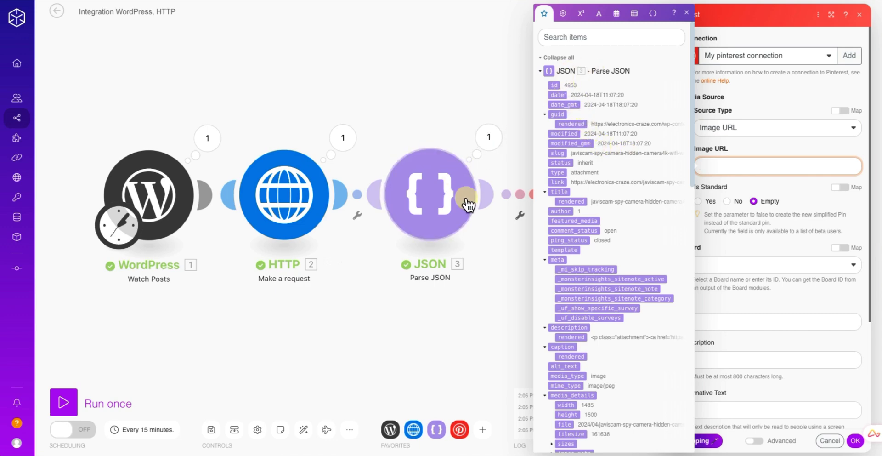
pyautogui.click(573, 124)
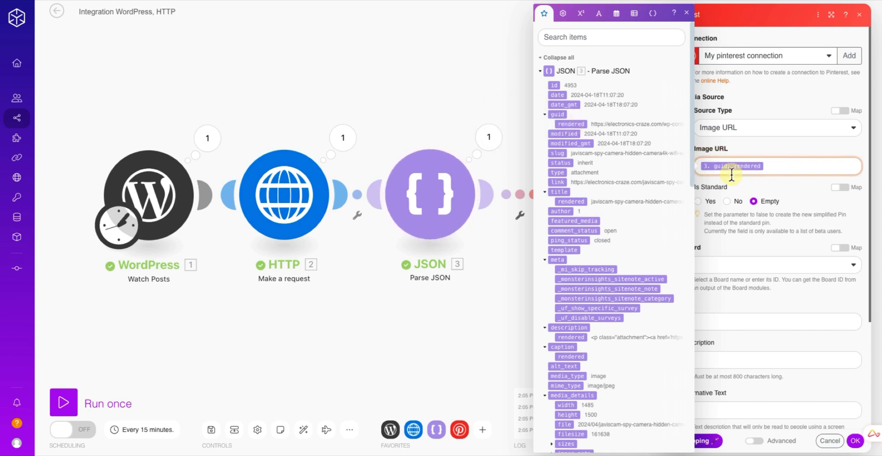
pyautogui.click(687, 13)
# - Choose Electronics Lovers as the board for the new pin
pyautogui.scroll(-1, 730, 184)
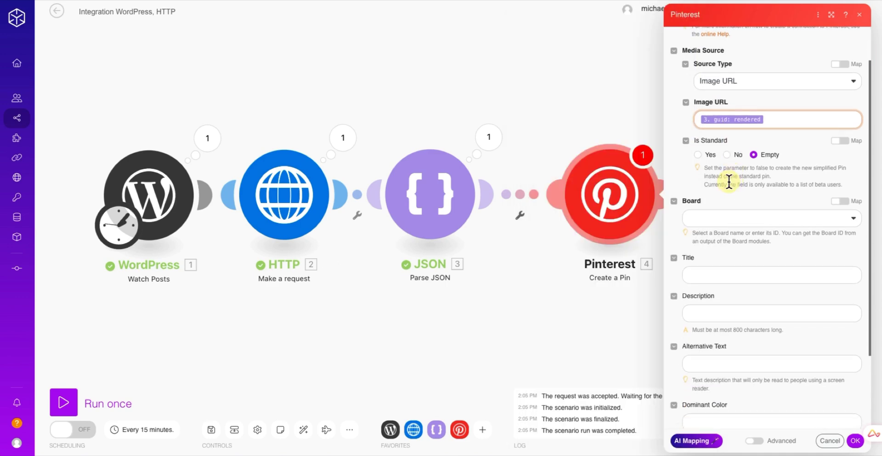
pyautogui.scroll(-1, 729, 182)
pyautogui.click(717, 186)
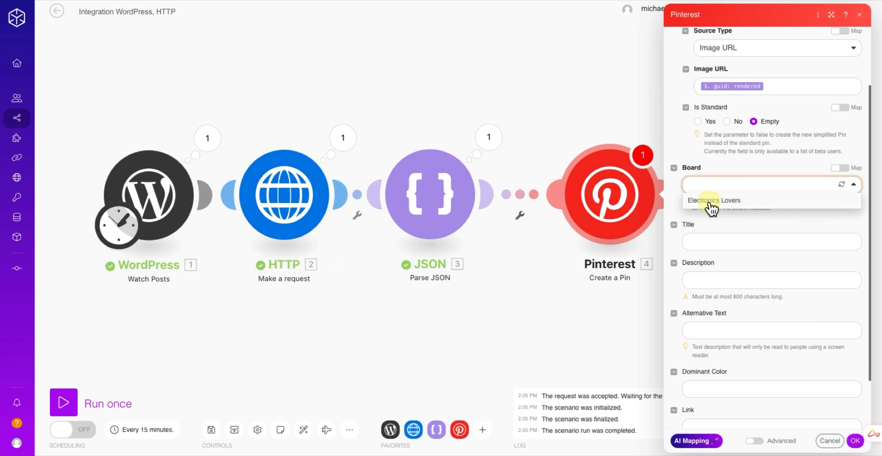
pyautogui.click(711, 202)
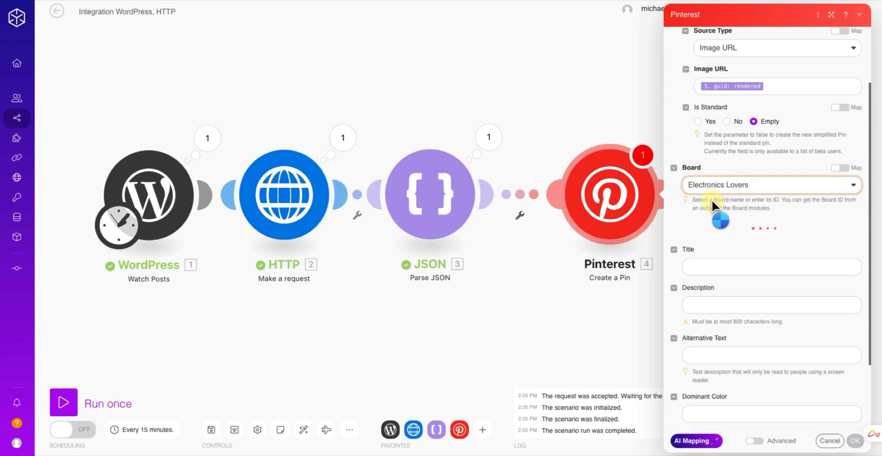
# - Map the WordPress Watch Posts Title value as the pin's title
pyautogui.scroll(-1, 713, 201)
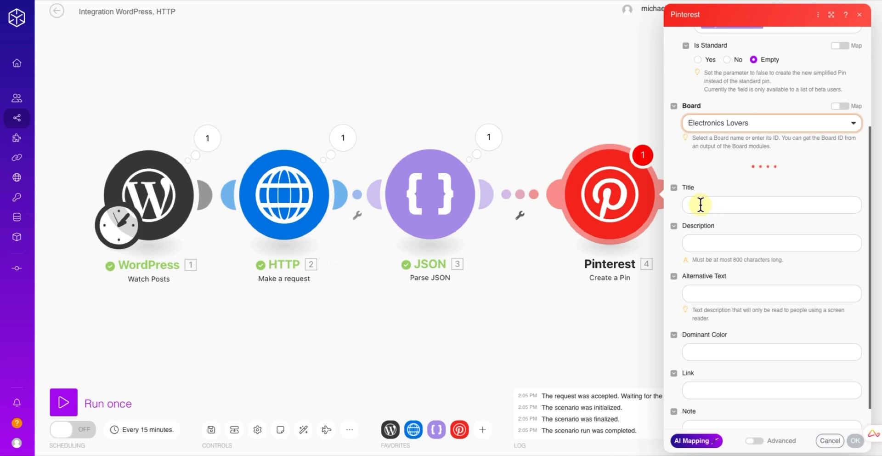
pyautogui.click(700, 204)
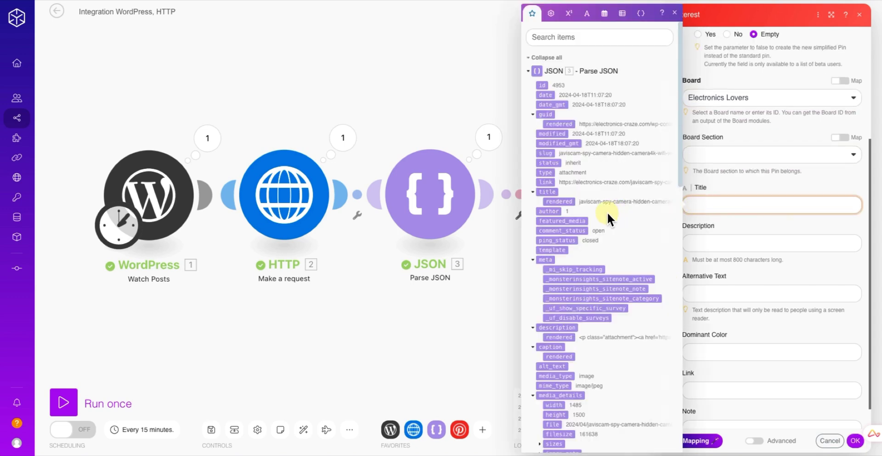
pyautogui.scroll(-12, 606, 212)
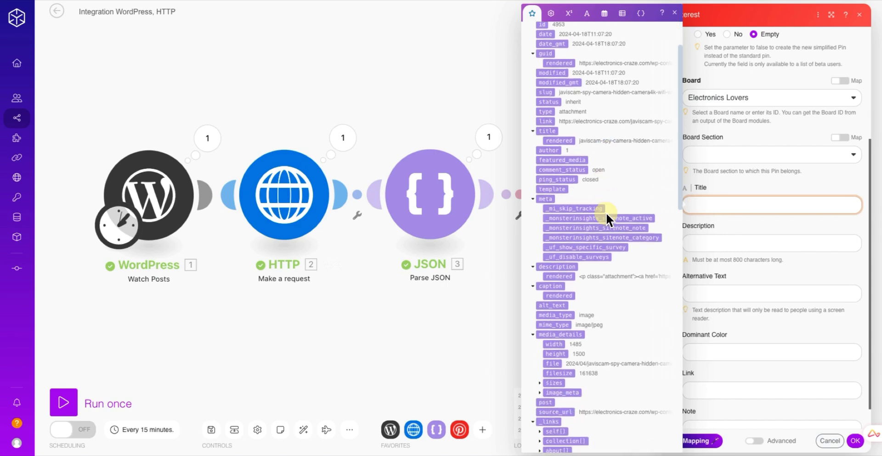
pyautogui.scroll(-1, 605, 212)
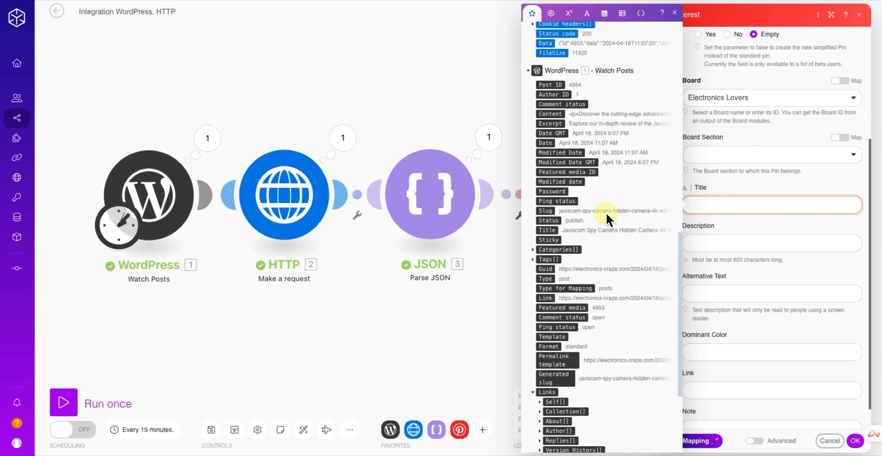
pyautogui.scroll(-1, 598, 212)
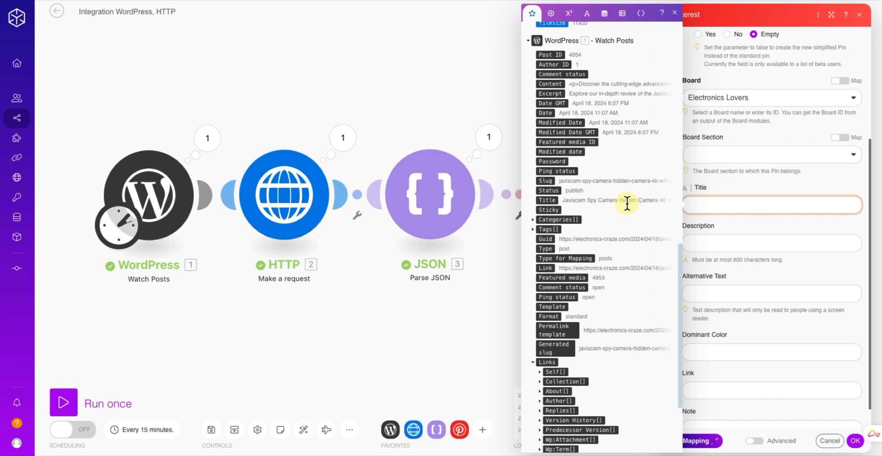
pyautogui.click(546, 200)
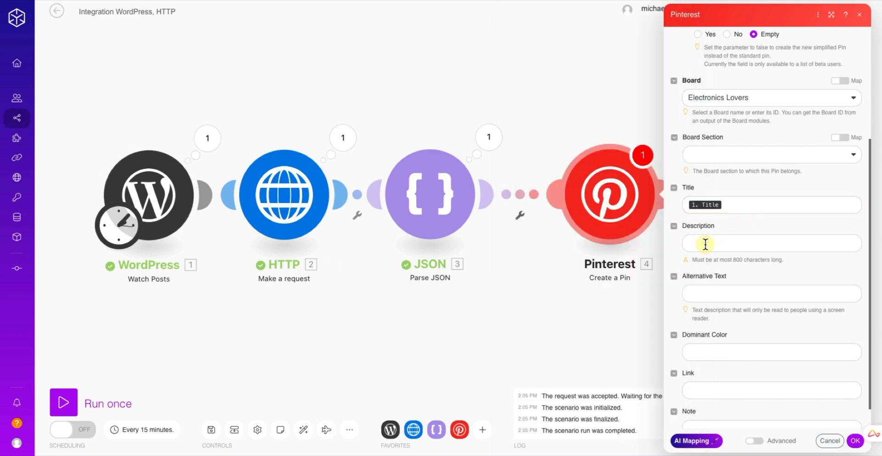
# - Map the WordPress Watch Posts Excerpt value as the pin's description
pyautogui.click(705, 243)
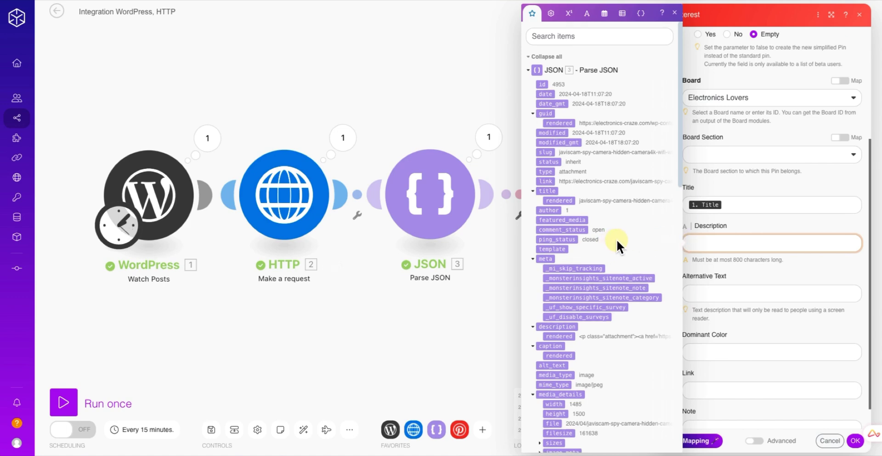
pyautogui.scroll(-5, 618, 239)
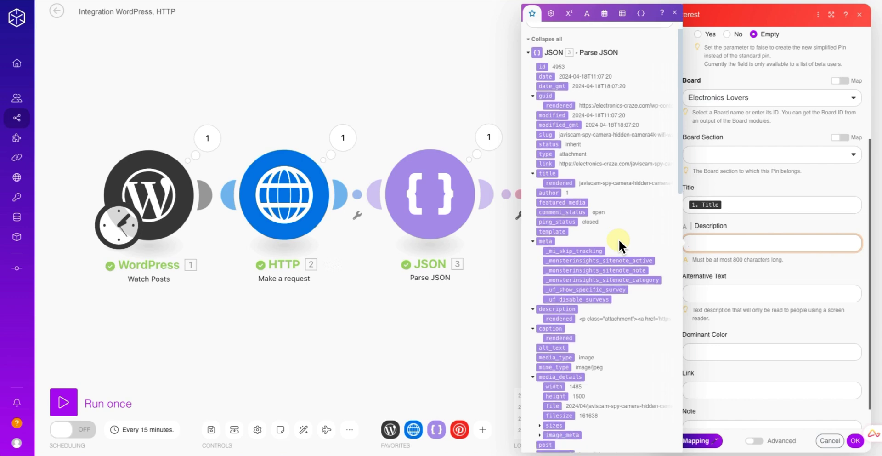
pyautogui.scroll(-14, 618, 238)
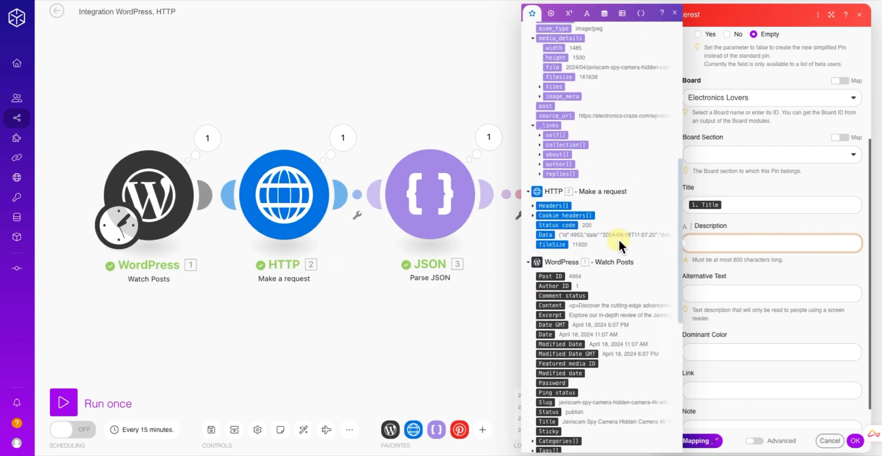
pyautogui.scroll(-5, 618, 238)
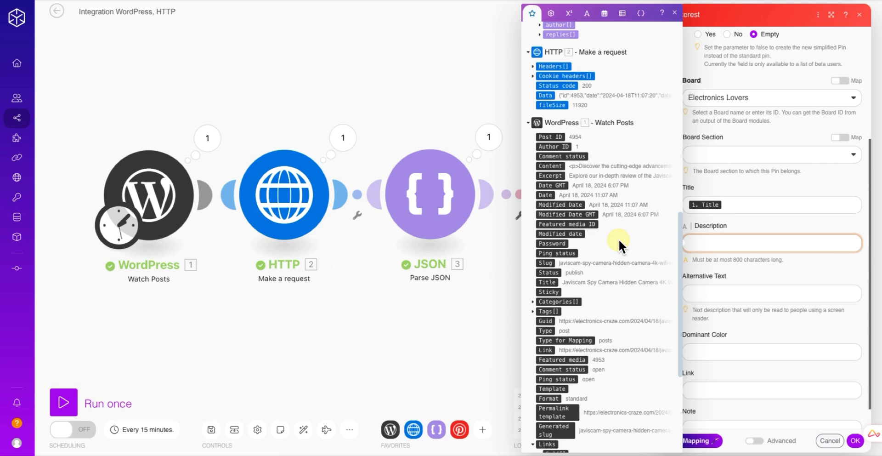
pyautogui.scroll(4, 618, 239)
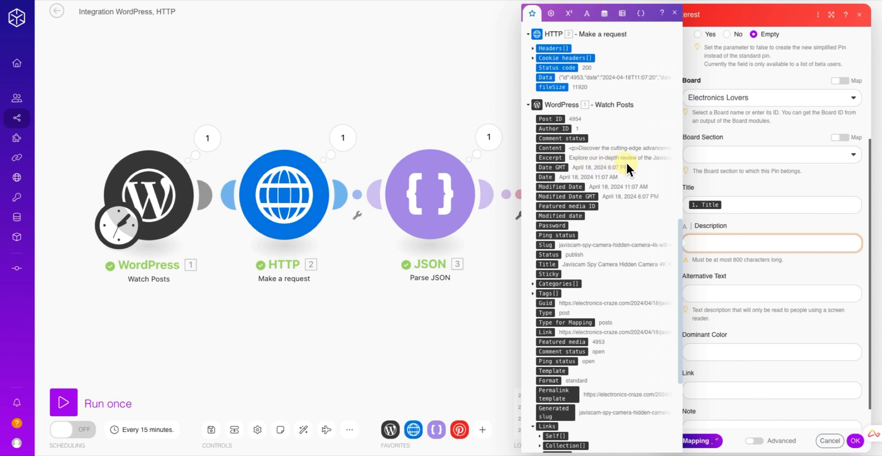
pyautogui.click(548, 157)
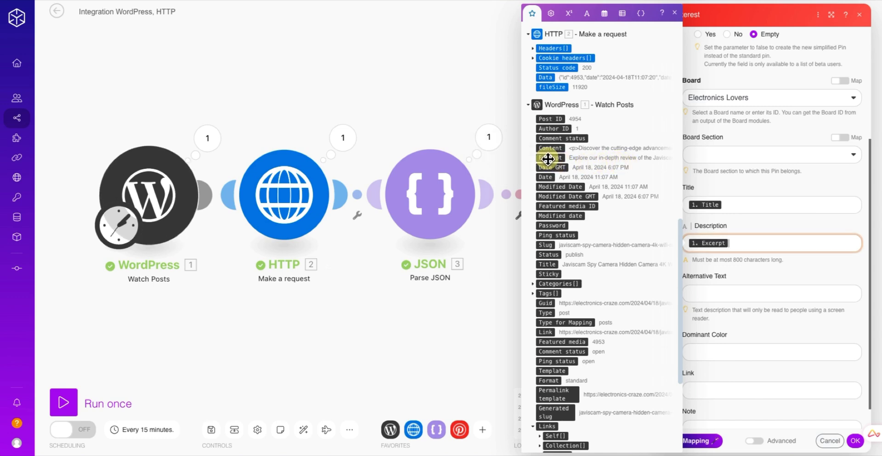
# - Map the WordPress Watch Posts Link value as the pin's destination link
pyautogui.scroll(-1, 755, 287)
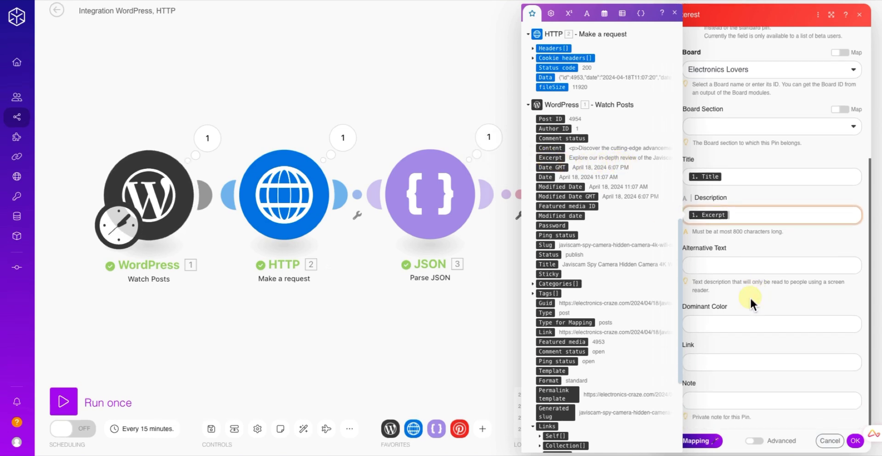
pyautogui.click(709, 362)
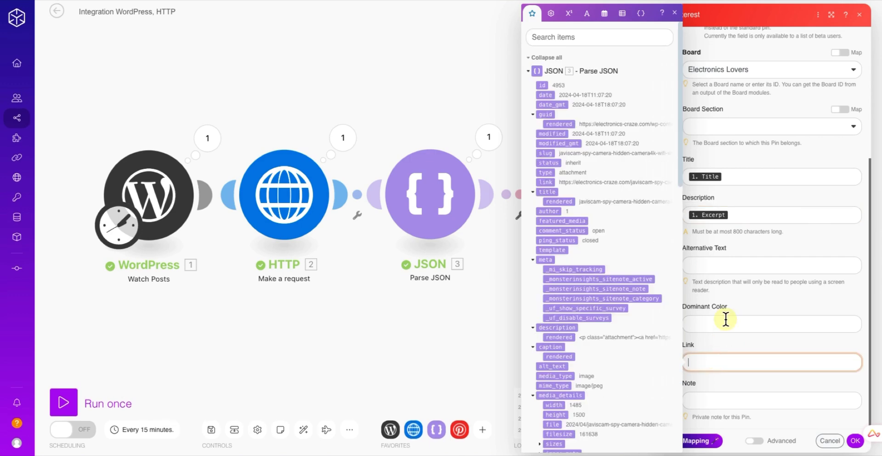
pyautogui.click(717, 334)
pyautogui.click(699, 362)
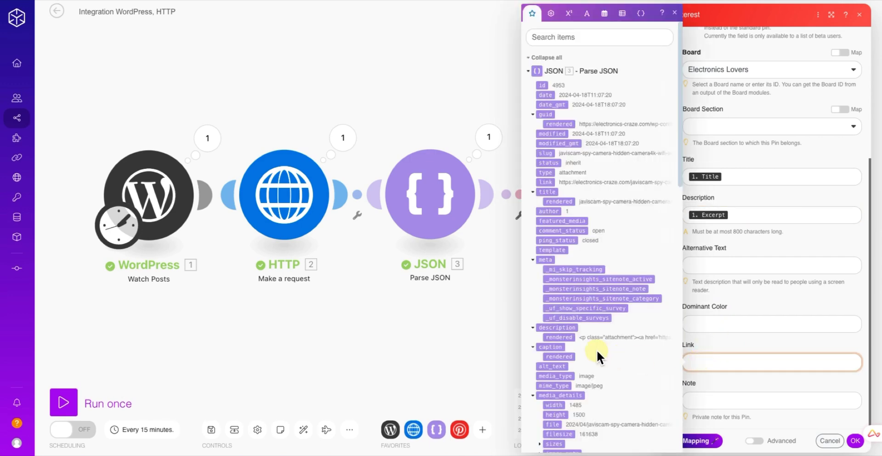
pyautogui.scroll(-15, 600, 346)
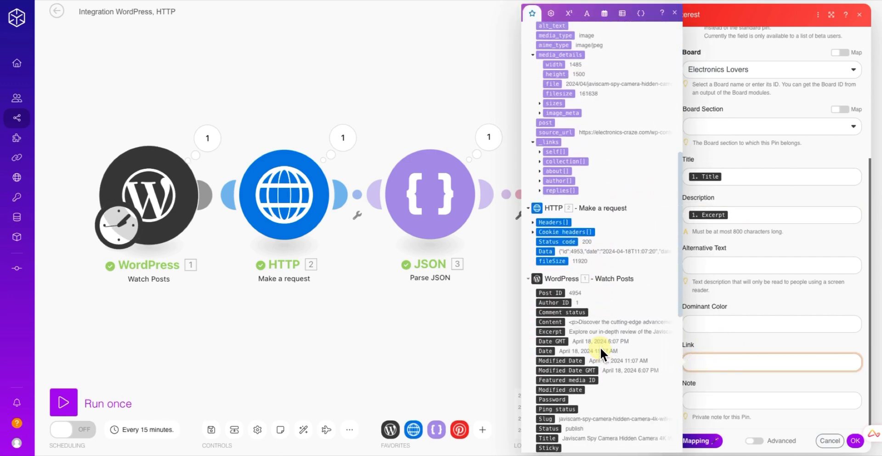
pyautogui.scroll(-6, 600, 347)
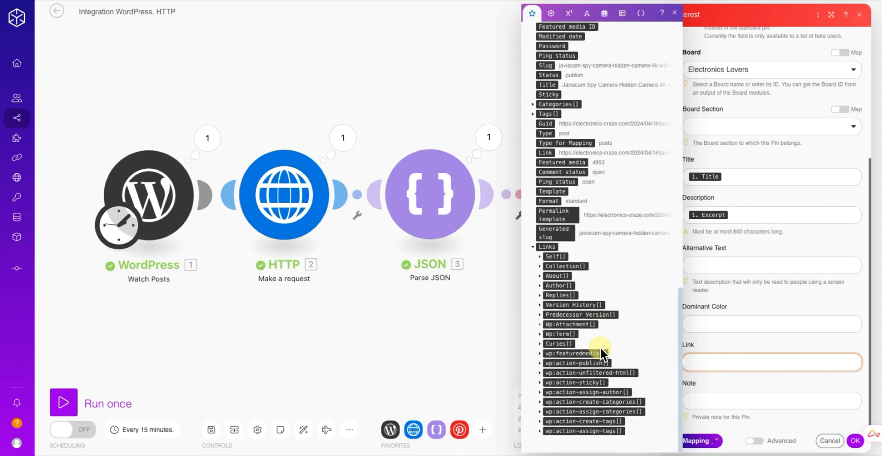
pyautogui.scroll(1, 582, 197)
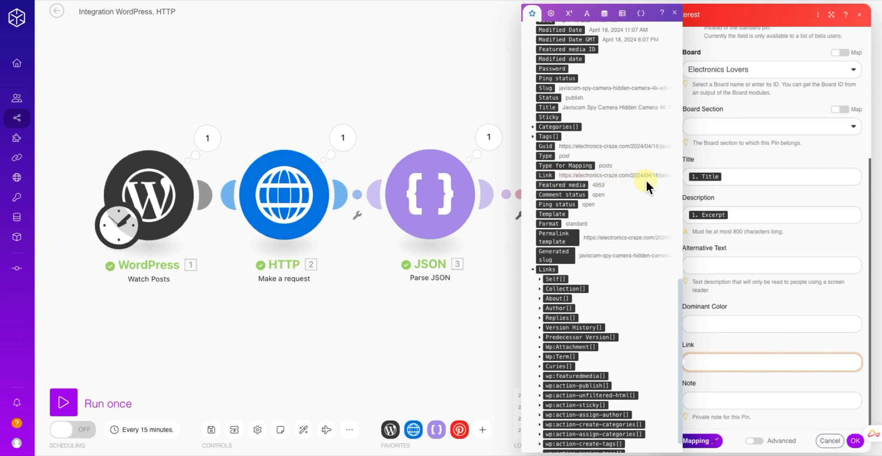
pyautogui.click(545, 175)
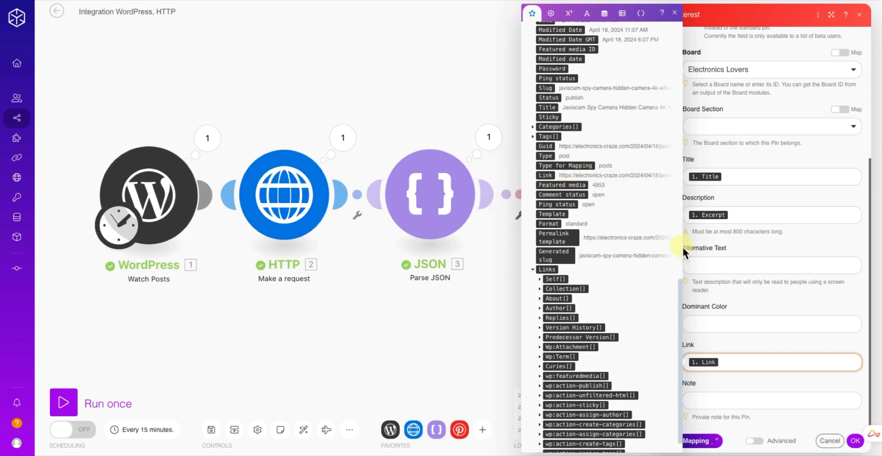
# - Review the pin's media source, board, title, description and link mappings, and confirm the Create a Pin module's settings
pyautogui.click(758, 265)
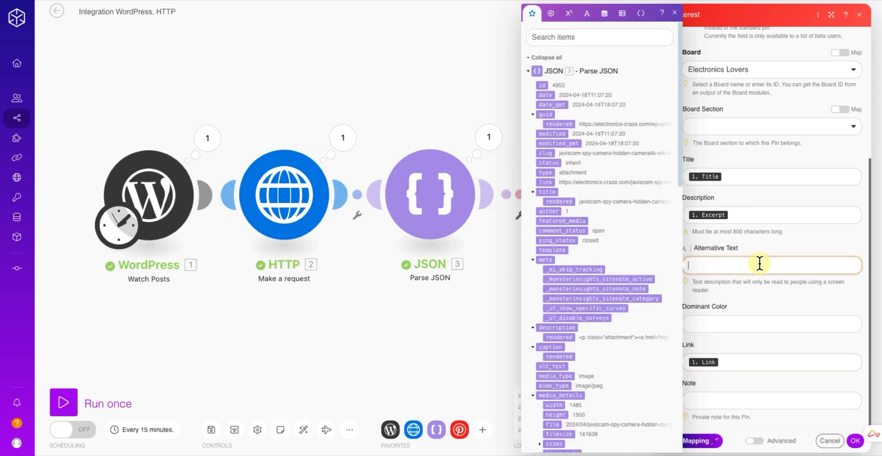
pyautogui.click(675, 14)
pyautogui.scroll(5, 753, 239)
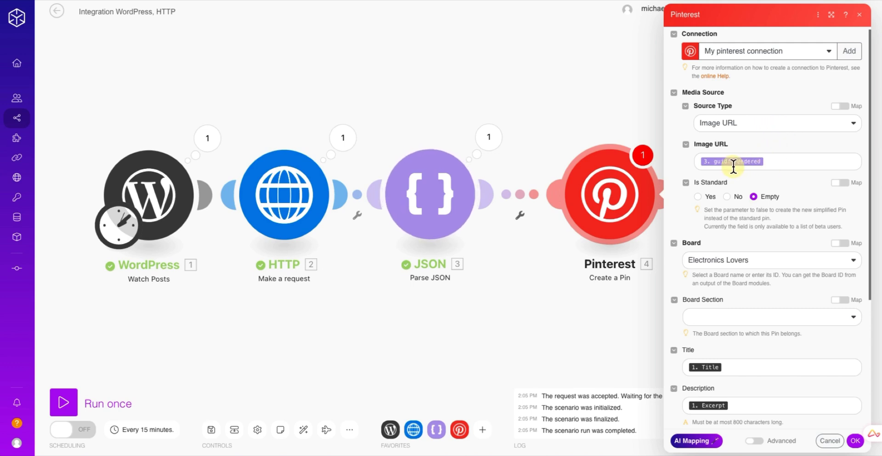
pyautogui.scroll(-1, 758, 165)
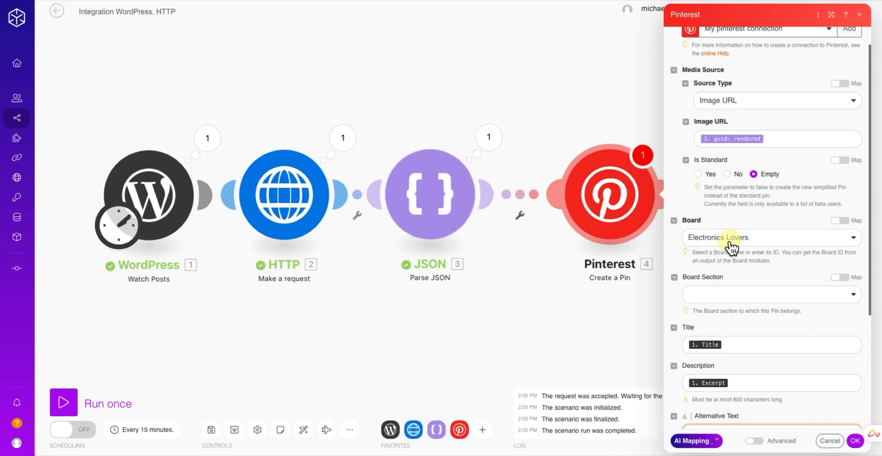
pyautogui.scroll(-3, 738, 247)
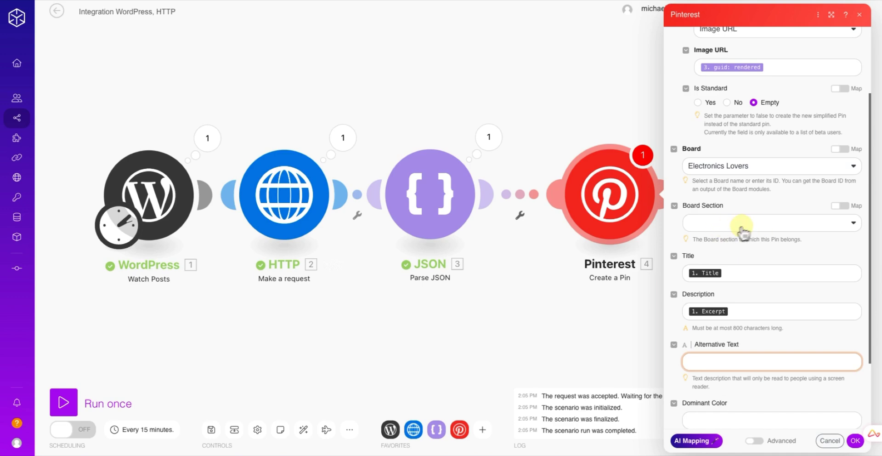
pyautogui.scroll(-1, 741, 238)
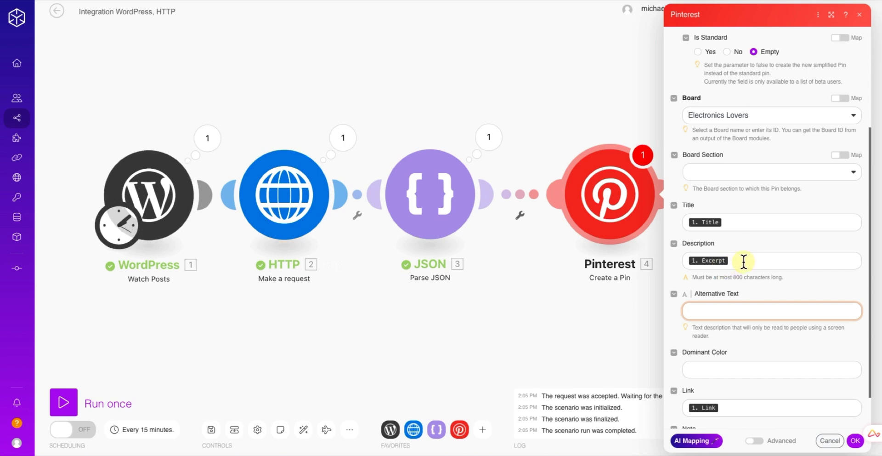
pyautogui.scroll(-1, 743, 261)
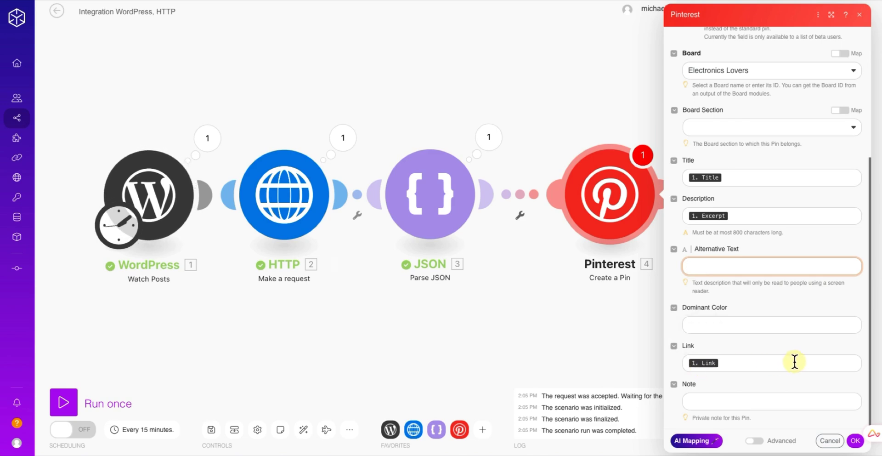
pyautogui.click(856, 441)
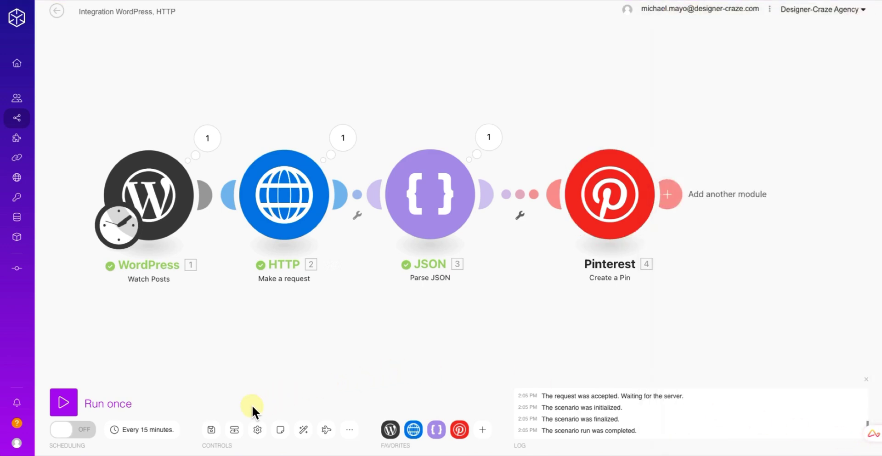
# - Save the scenario and remove the word Integration from its name so it reads WordPress, HTTP
pyautogui.click(214, 430)
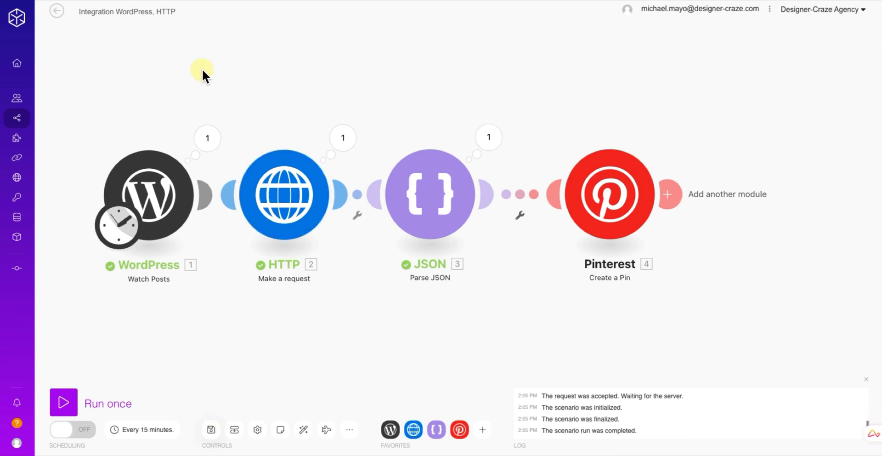
pyautogui.click(156, 12)
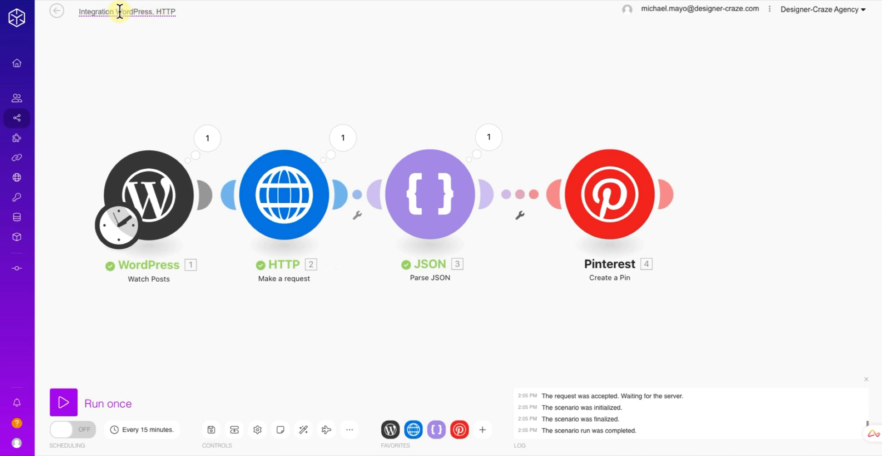
pyautogui.moveTo(115, 11); pyautogui.dragTo(81, 10)
pyautogui.press('BackSpace')
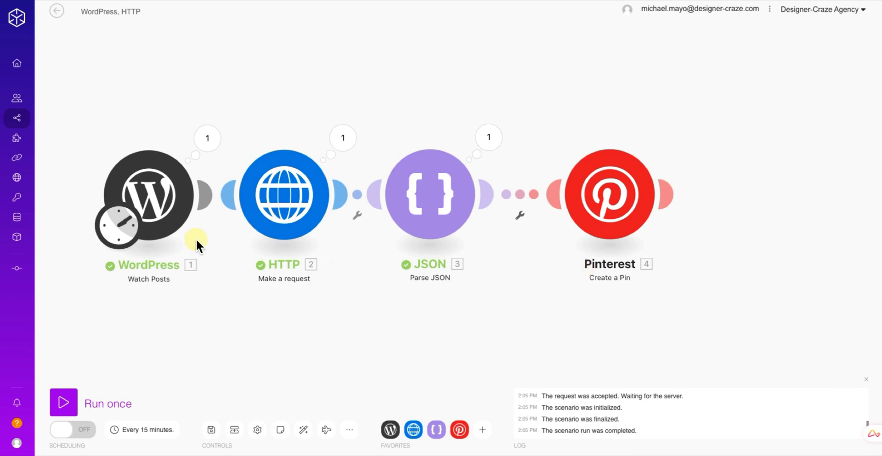
pyautogui.rightClick(168, 220)
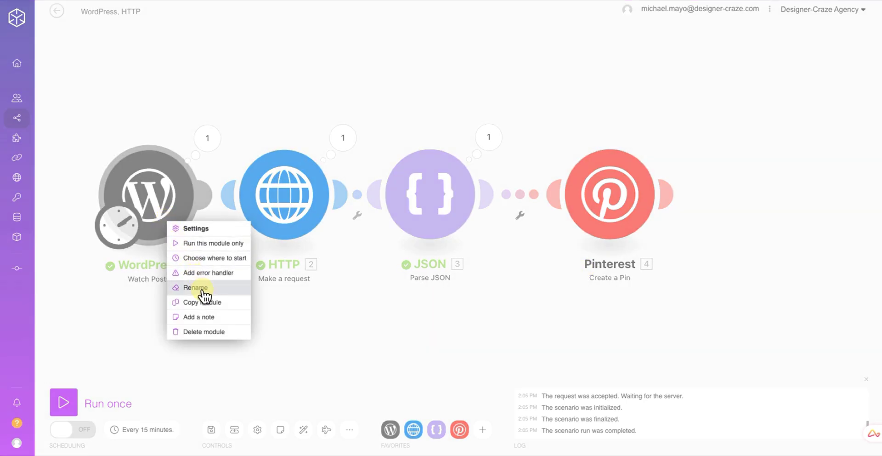
pyautogui.click(280, 327)
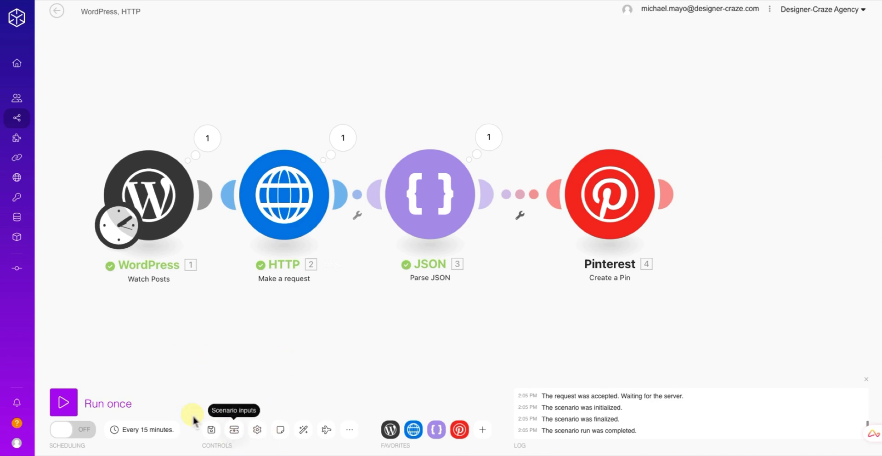
# - Run the scenario once and inspect the input and output bundles of the Pinterest Create a Pin module
pyautogui.click(64, 400)
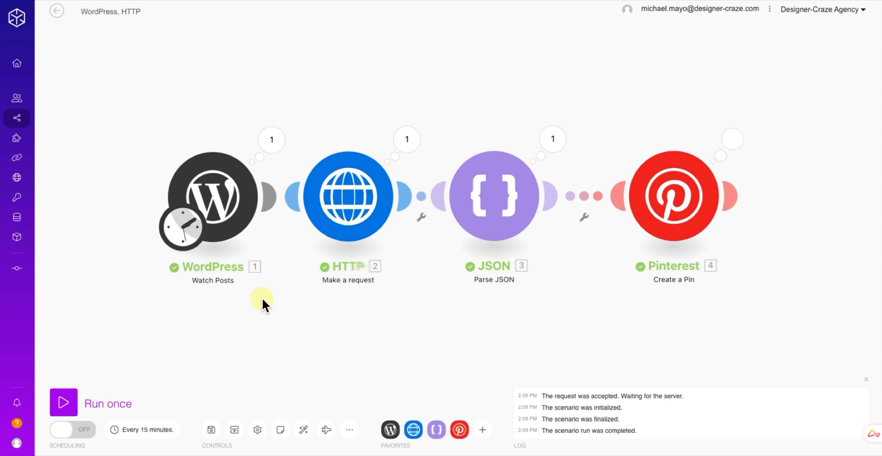
pyautogui.click(732, 139)
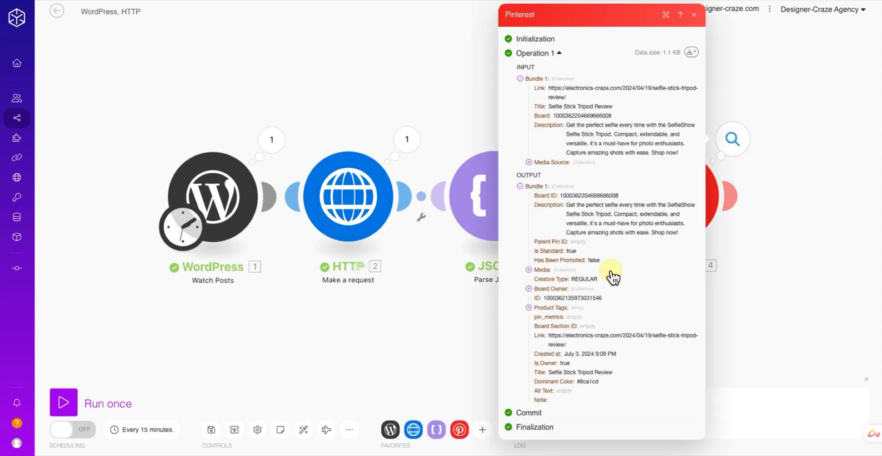
pyautogui.click(791, 258)
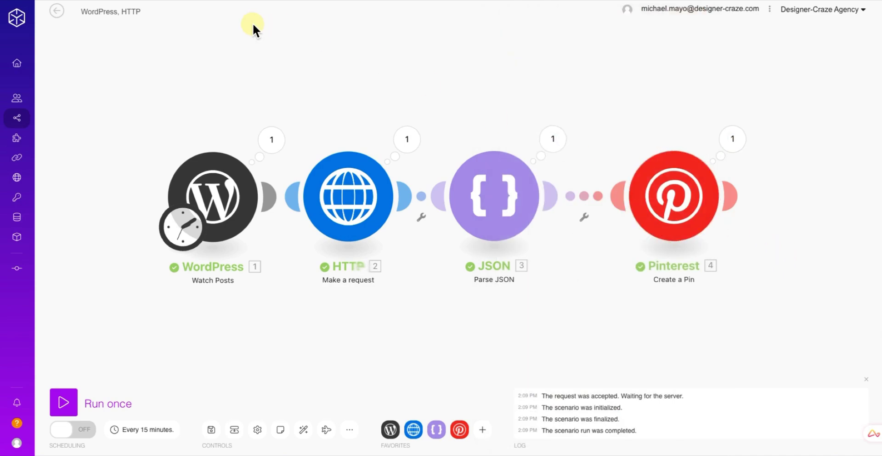
# - Switch to the Electronics-Craze Pinterest profile and open the Selfie Stick Tripod Review pin among the created pins
pyautogui.click(244, 1)
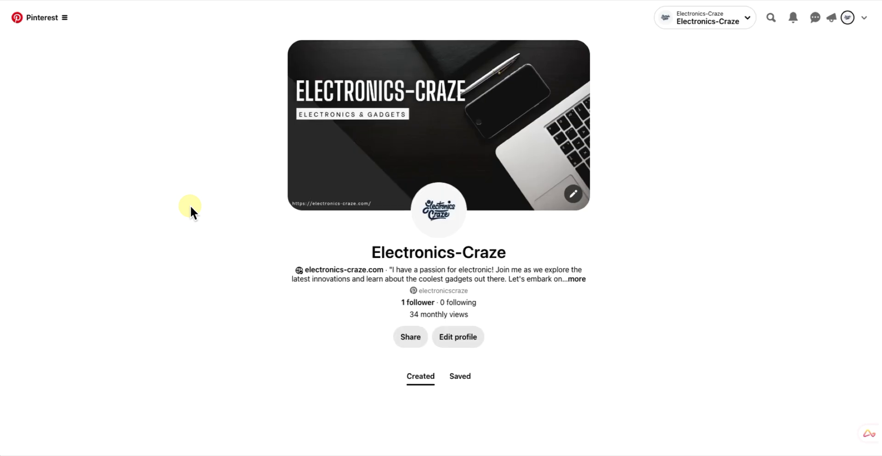
pyautogui.scroll(-5, 190, 204)
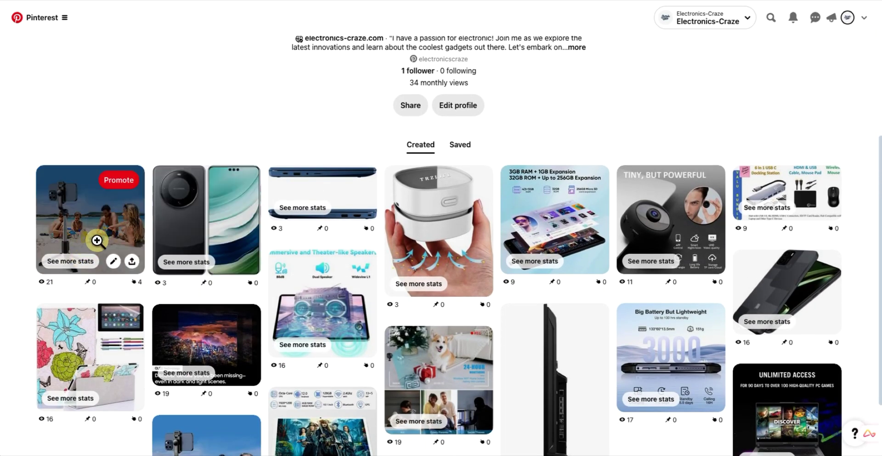
pyautogui.scroll(-2, 97, 240)
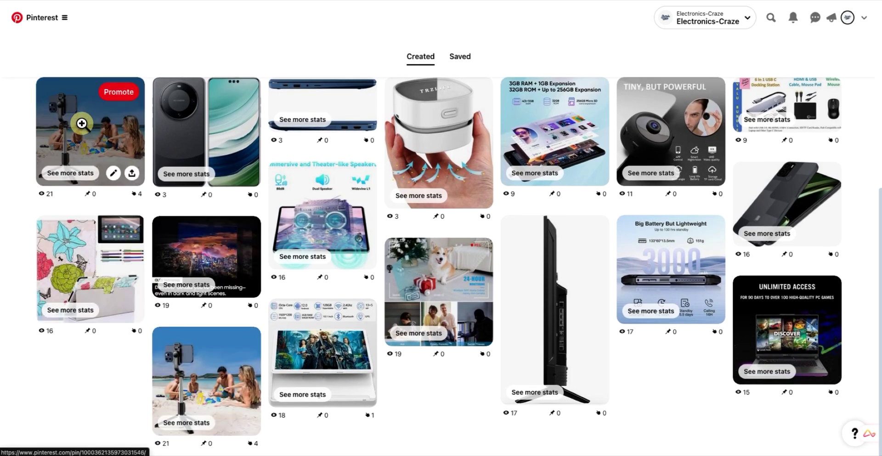
pyautogui.click(110, 139)
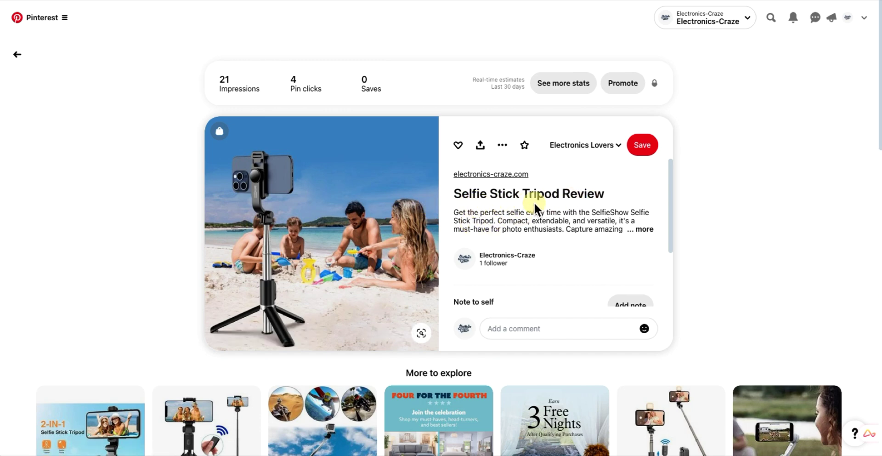
# - Follow the pin's electronics-craze.com link and examine the linked blog post's title, featured image, text and embedded video
pyautogui.click(477, 176)
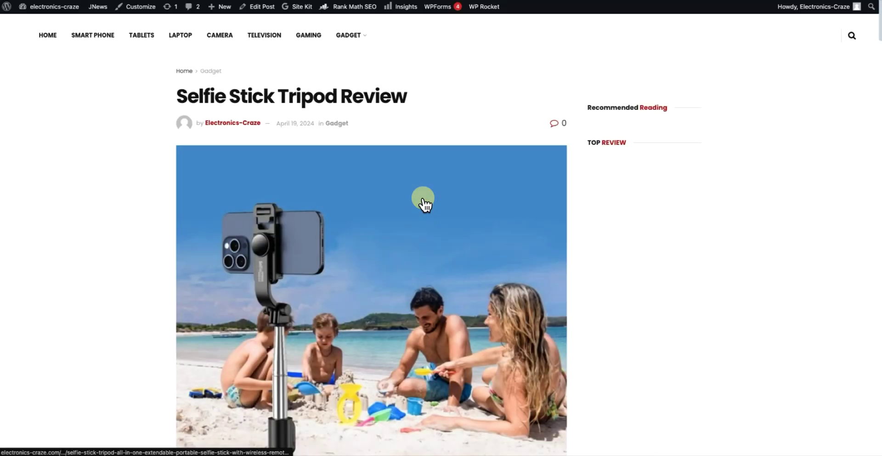
pyautogui.scroll(-3, 443, 220)
pyautogui.scroll(-10, 443, 222)
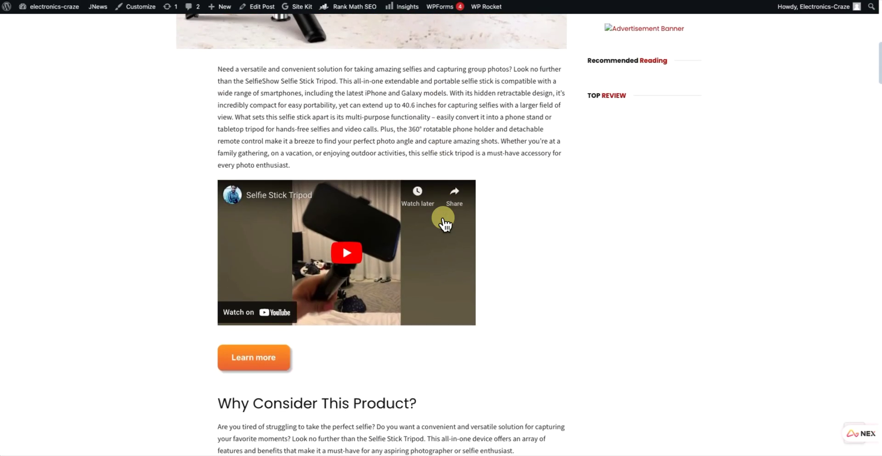
pyautogui.scroll(-10, 444, 223)
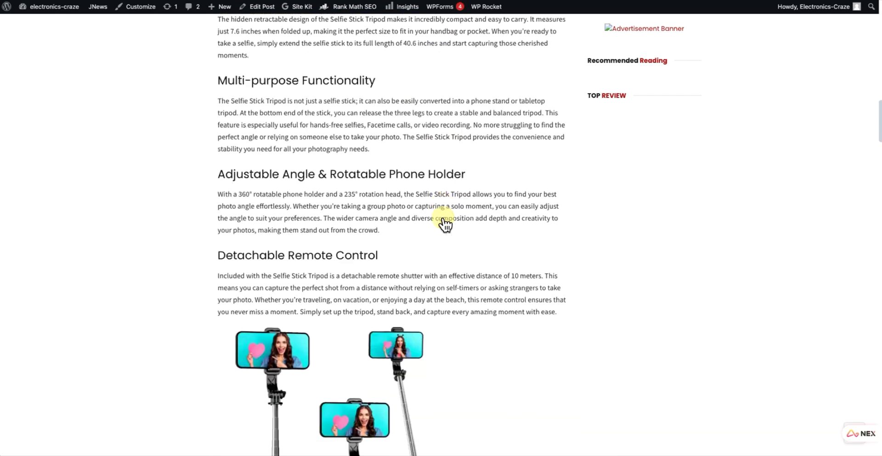
pyautogui.scroll(-5, 443, 224)
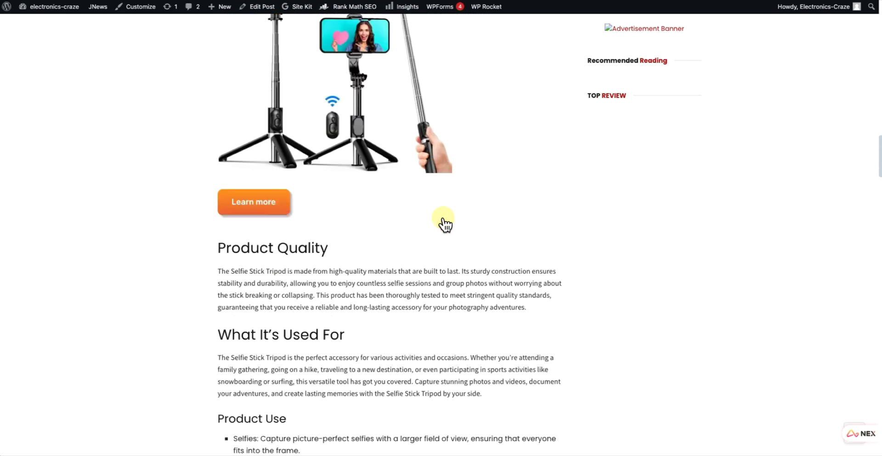
pyautogui.scroll(4, 444, 224)
pyautogui.scroll(20, 444, 225)
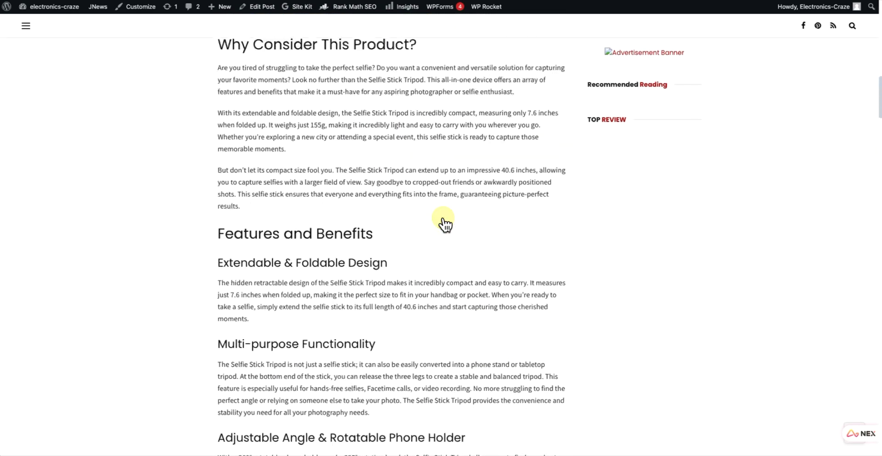
pyautogui.scroll(5, 444, 224)
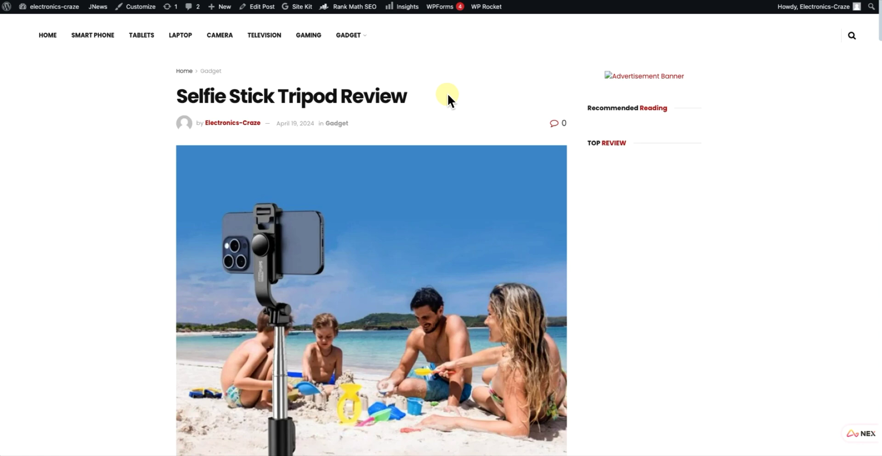
pyautogui.scroll(-1, 393, 248)
pyautogui.scroll(-10, 393, 248)
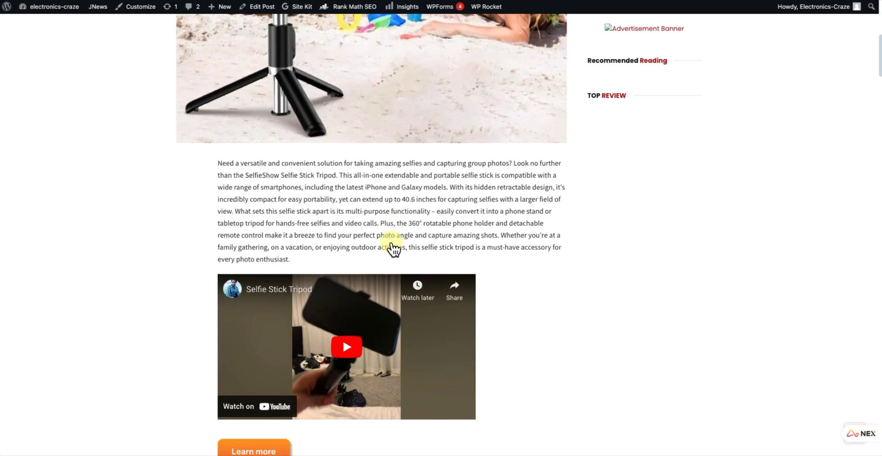
pyautogui.scroll(15, 393, 248)
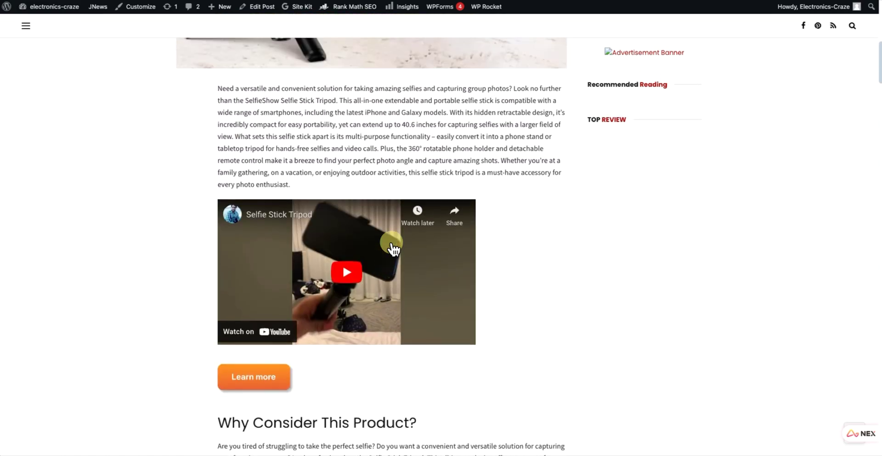
pyautogui.scroll(2, 392, 249)
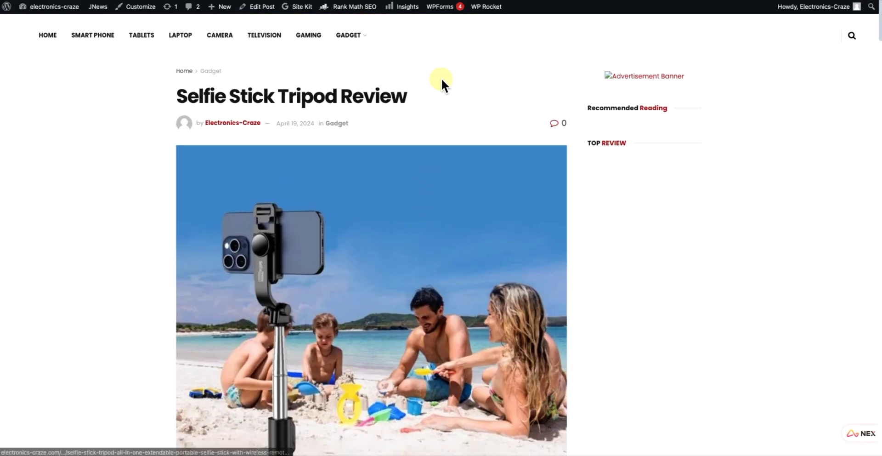